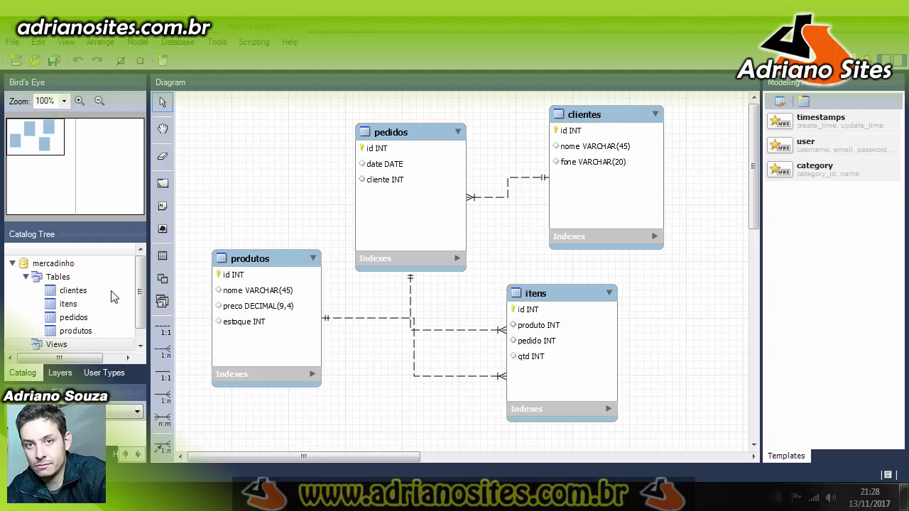
- Select the mercadinho schema in the catalog tree, and refresh the schema list of the local connection
left_click(52, 267)
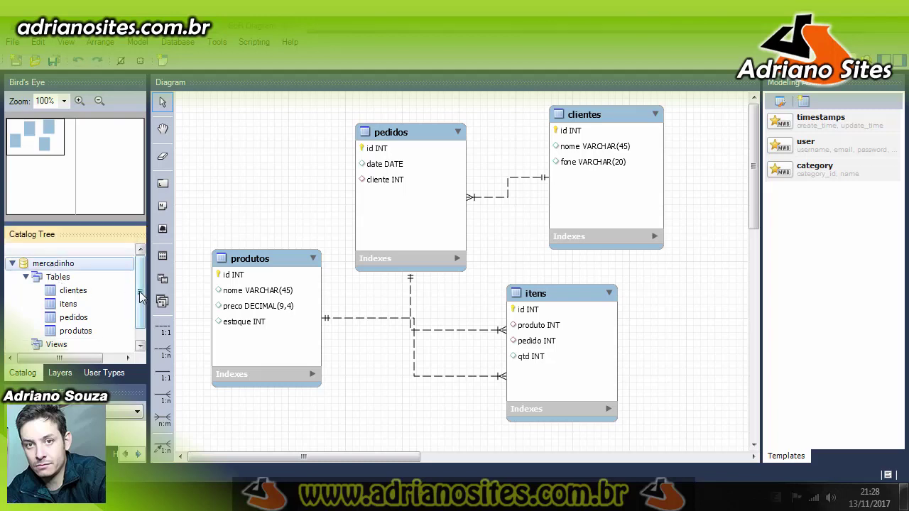
left_click(218, 187)
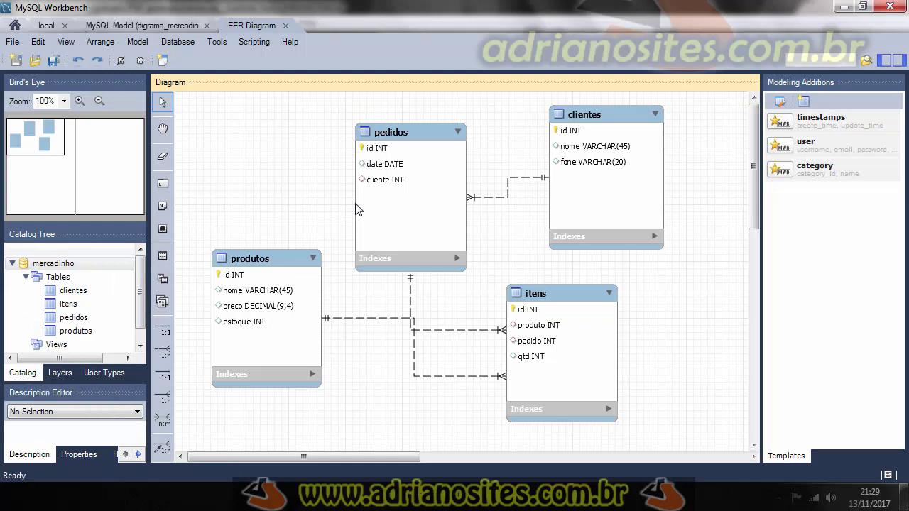
left_click(47, 27)
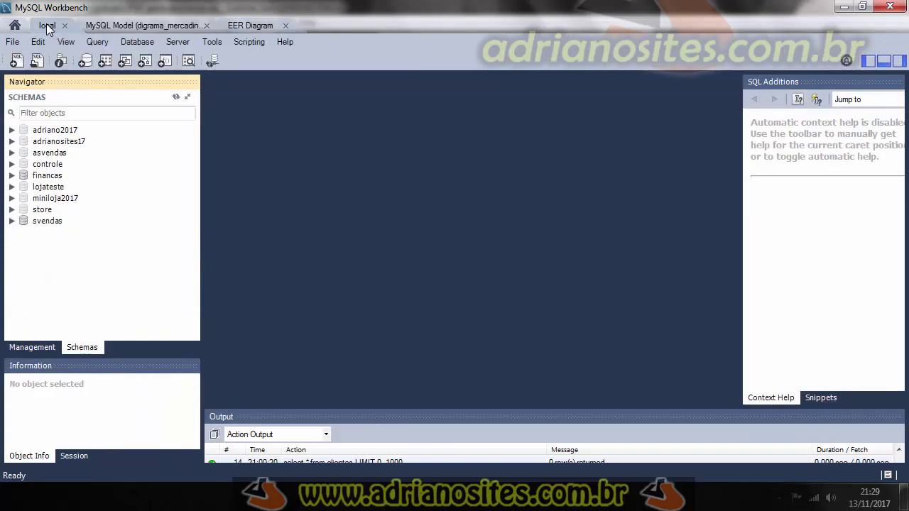
right_click(65, 242)
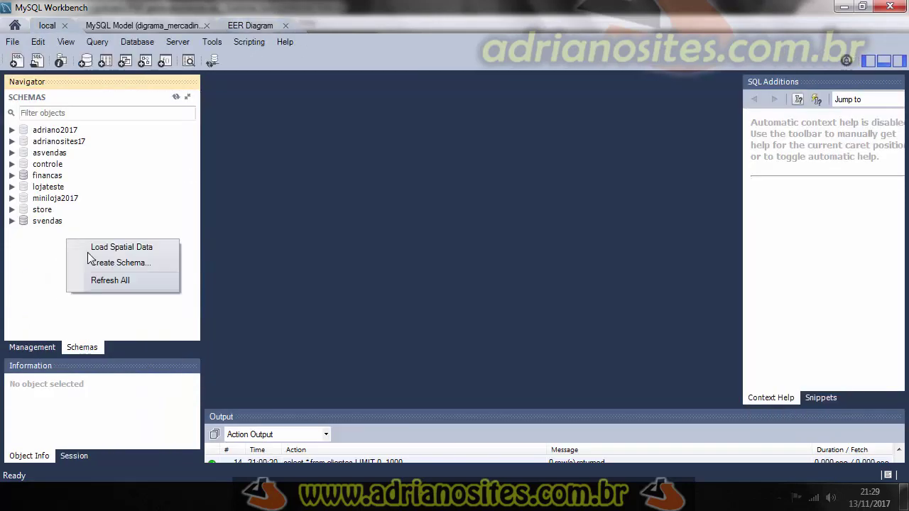
left_click(98, 280)
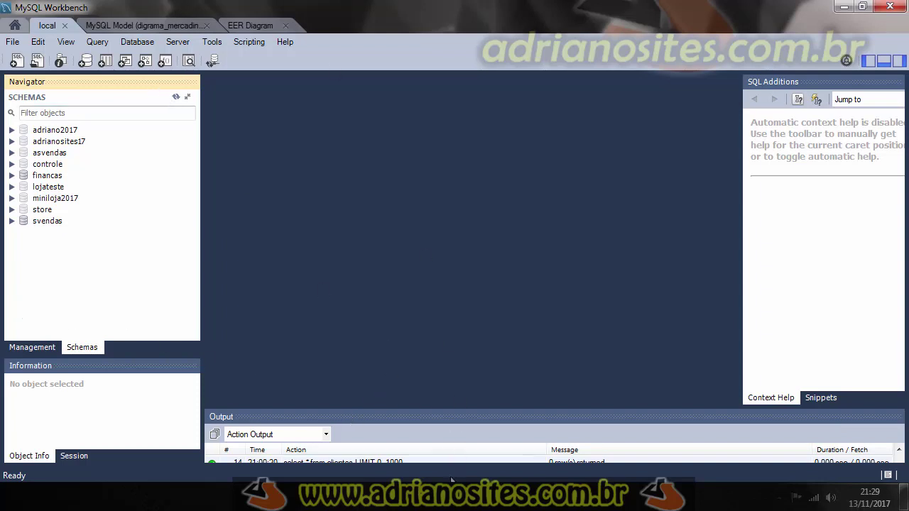
- Switch to Sublime Text and review teste.sql, examining the CREATE SCHEMA statement for mercadinho and the table definitions
key("alt+Tab")
key("ctrl+minus")
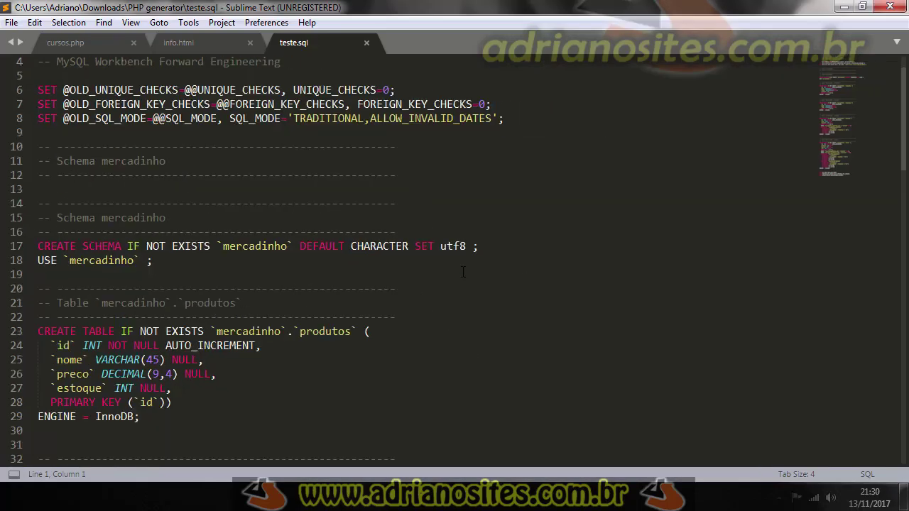
scroll(463, 273, "down", 12)
scroll(463, 274, "down", 10)
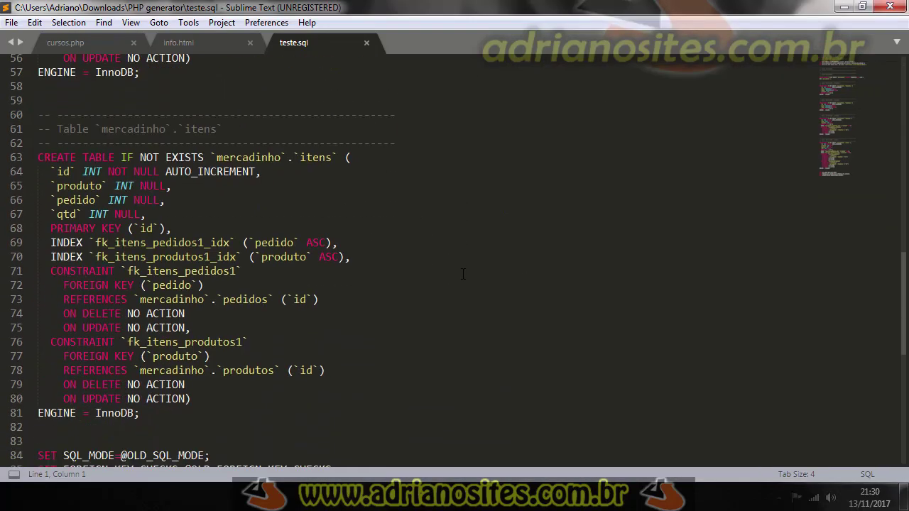
left_click_drag(907, 335, 844, 106)
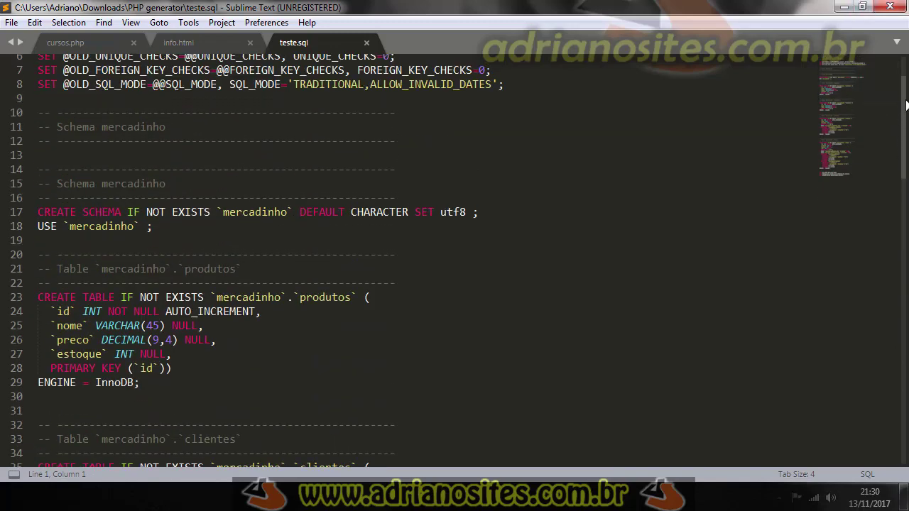
scroll(906, 94, "up", 2)
scroll(132, 254, "down", 3)
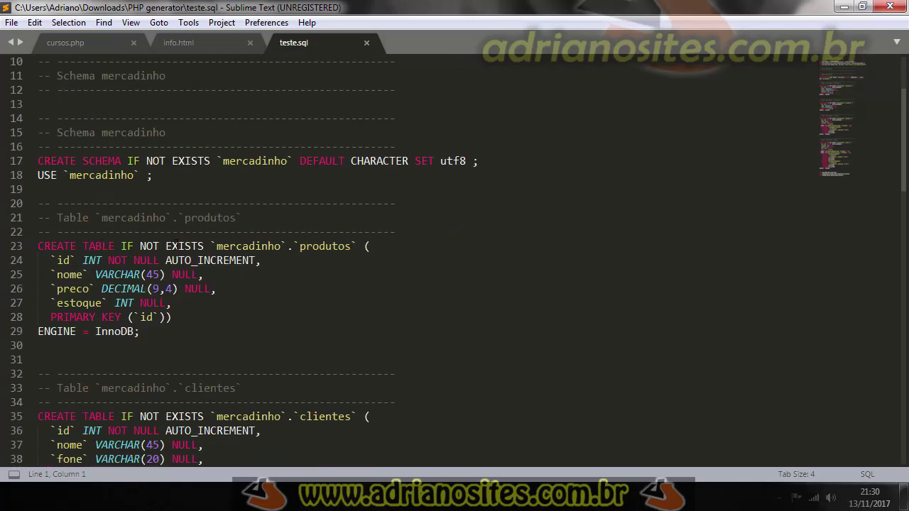
scroll(310, 239, "up", 3)
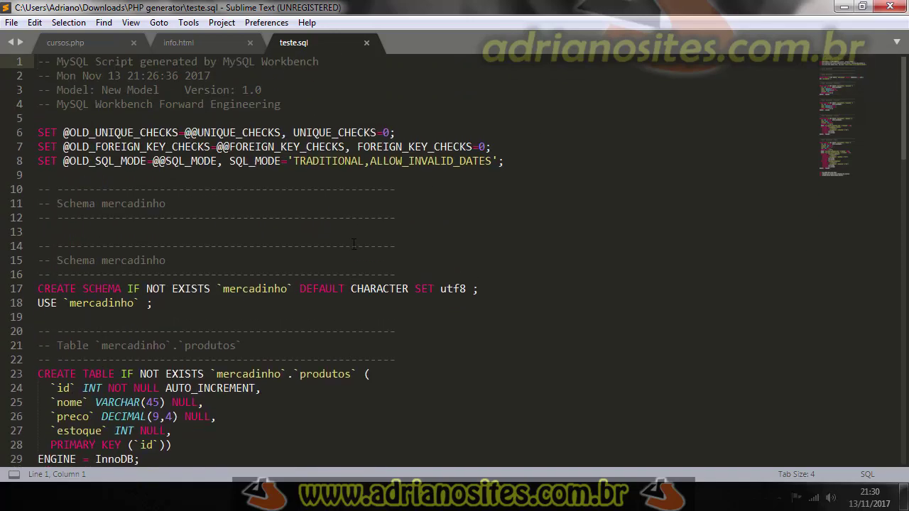
left_click_drag(120, 288, 57, 292)
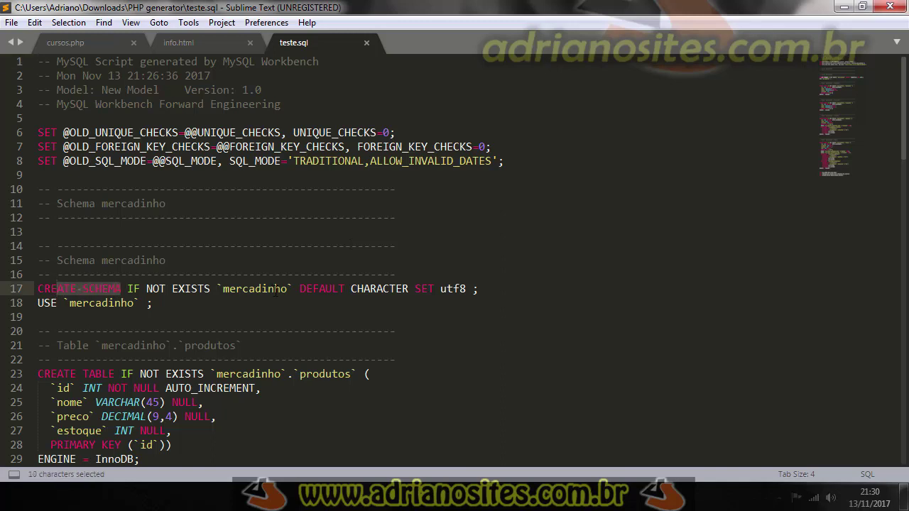
left_click_drag(288, 289, 235, 290)
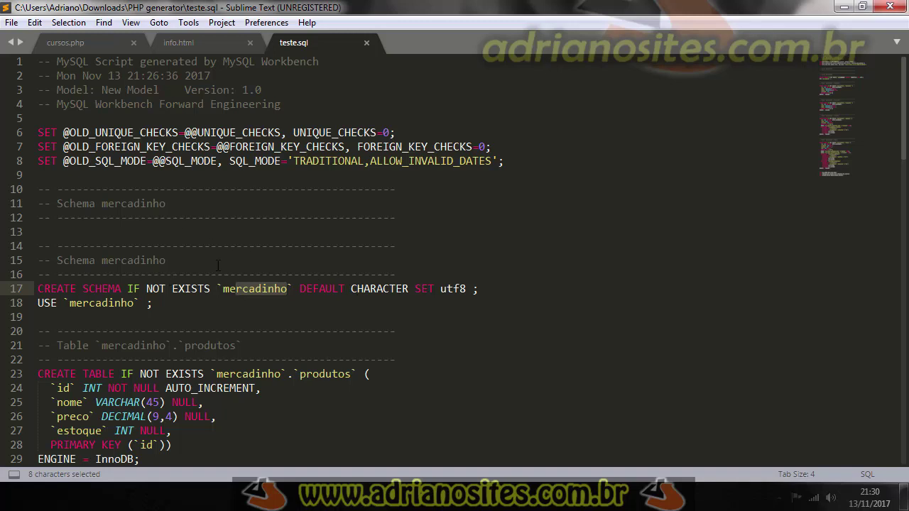
scroll(218, 265, "down", 2)
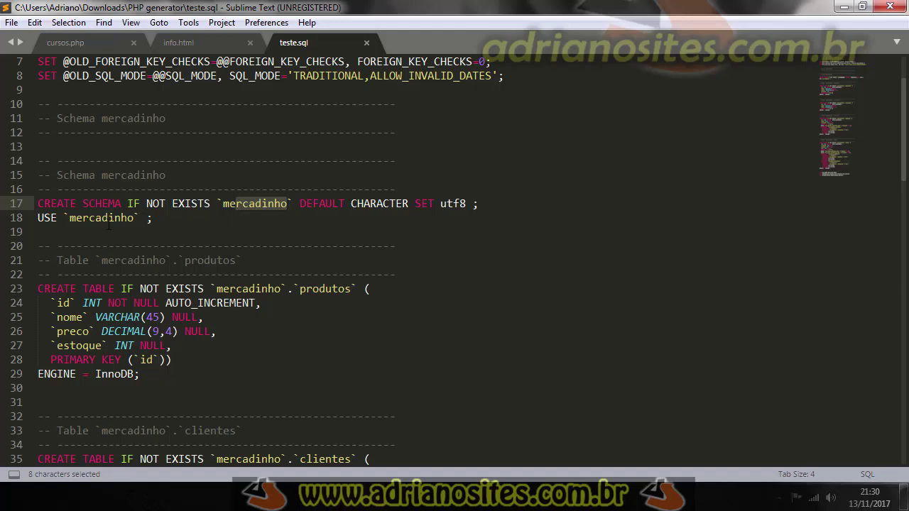
scroll(71, 234, "down", 11)
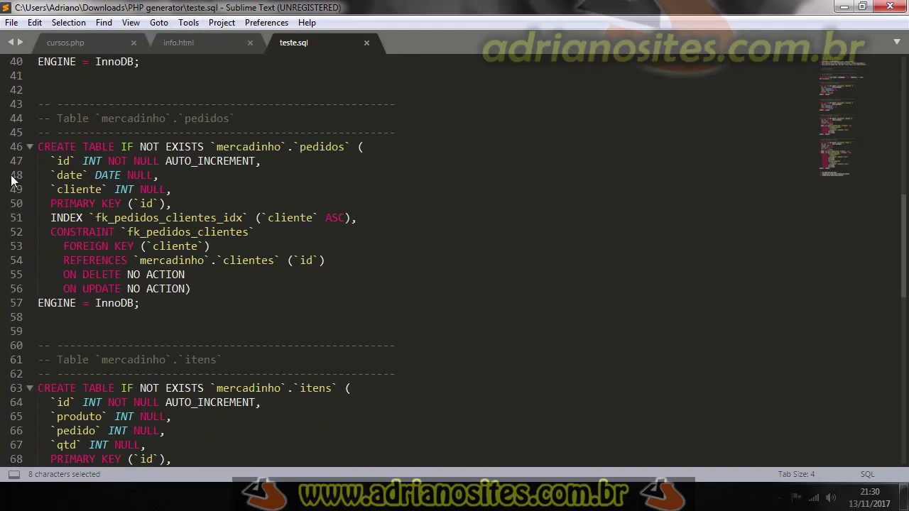
- Switch back to MySQL Workbench and load teste.sql from the PHP generator folder as the SQL script to run
key("alt+Tab")
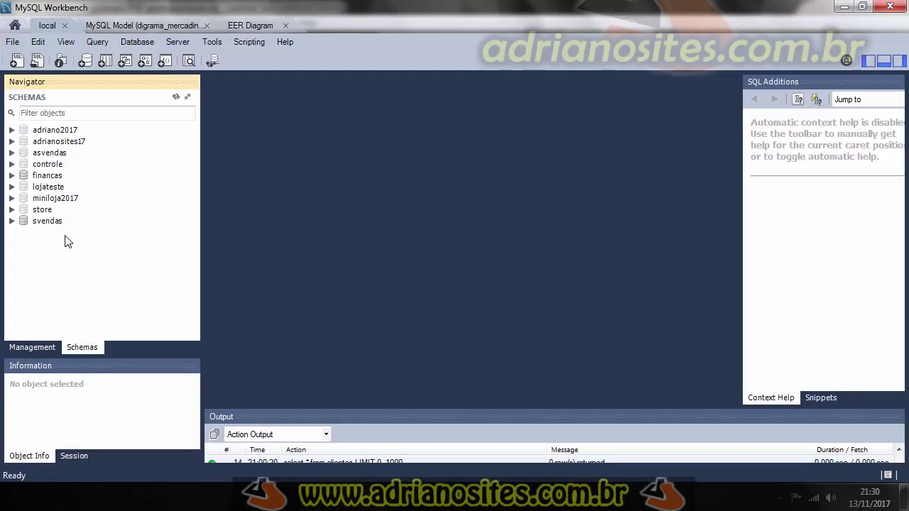
left_click(12, 41)
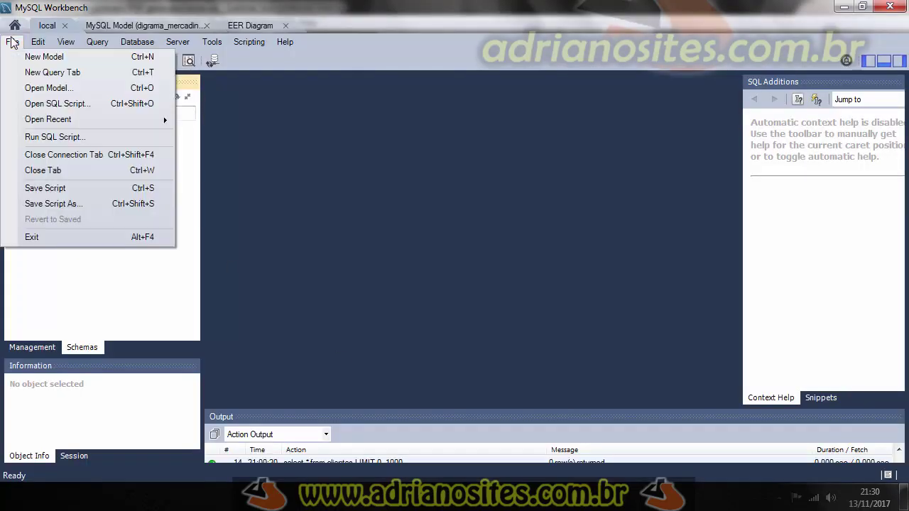
left_click(55, 137)
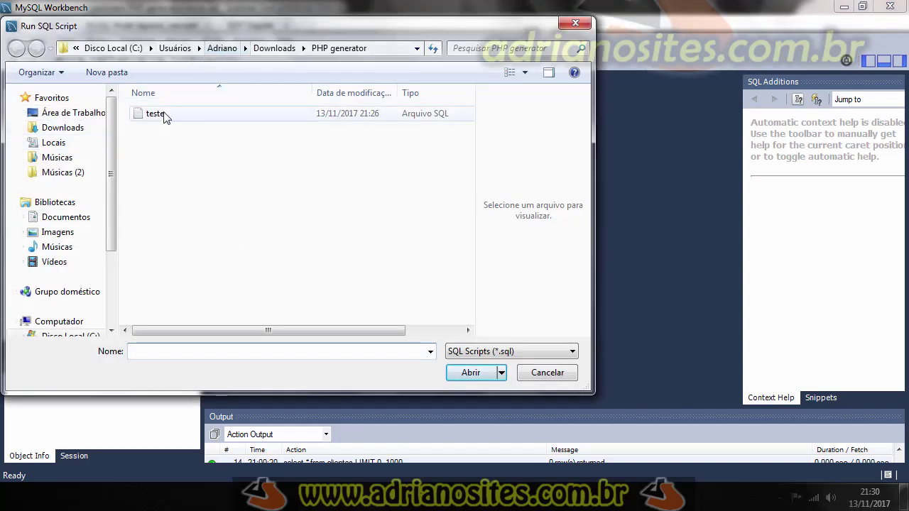
left_click(151, 115)
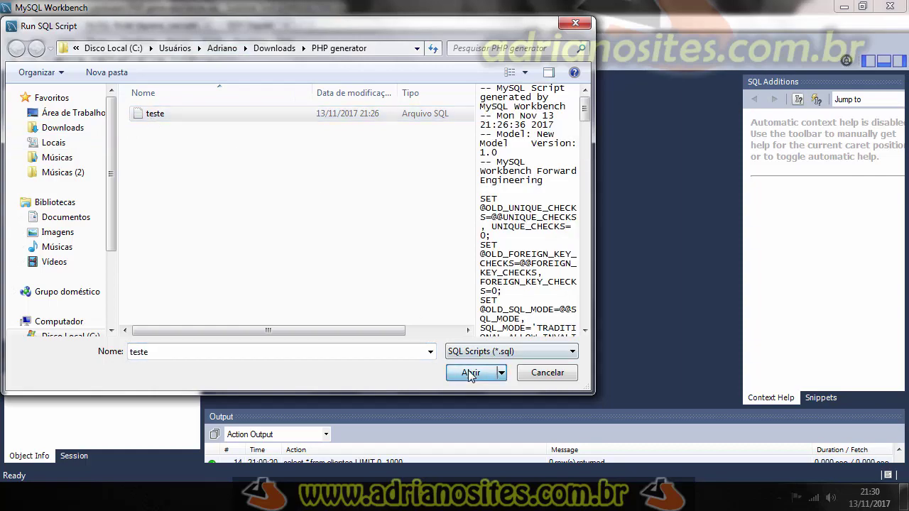
left_click(469, 373)
- Review the teste.sql preview and run the script without a default schema or character set, closing the output when finished
left_click_drag(717, 131, 729, 101)
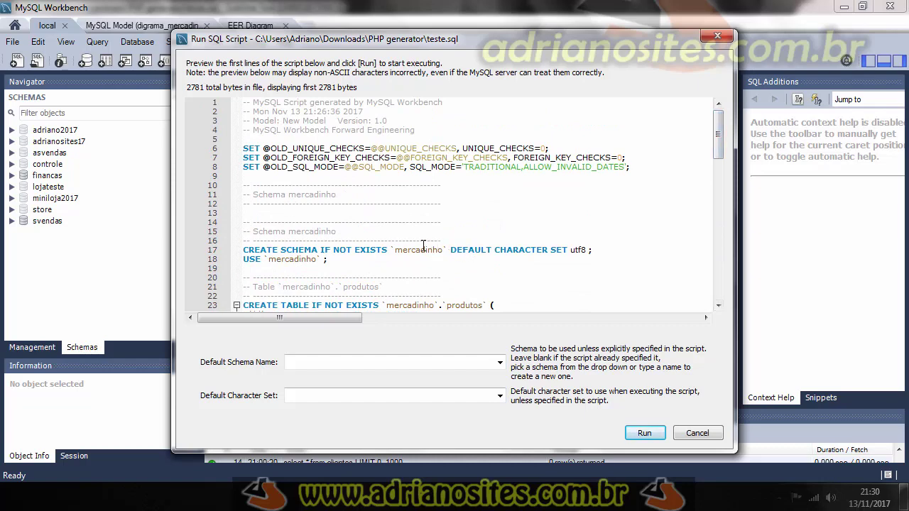
scroll(650, 159, "down", 20)
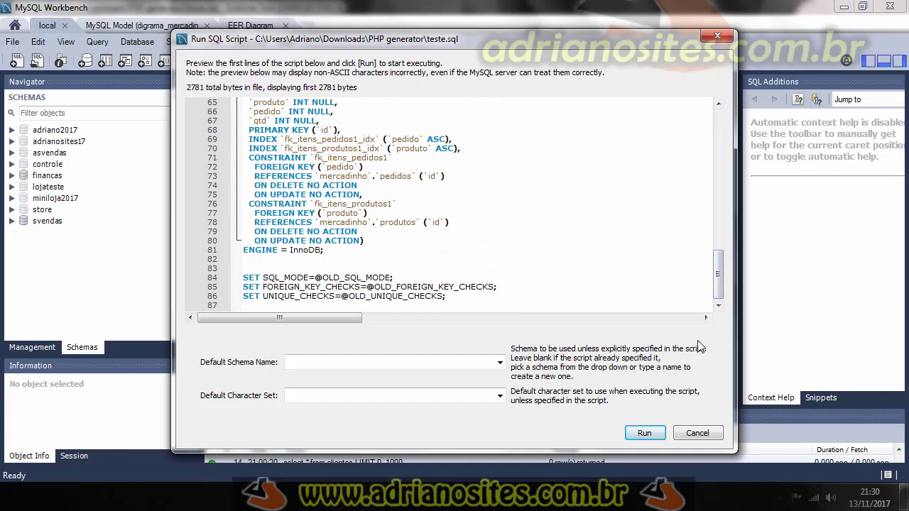
left_click(641, 433)
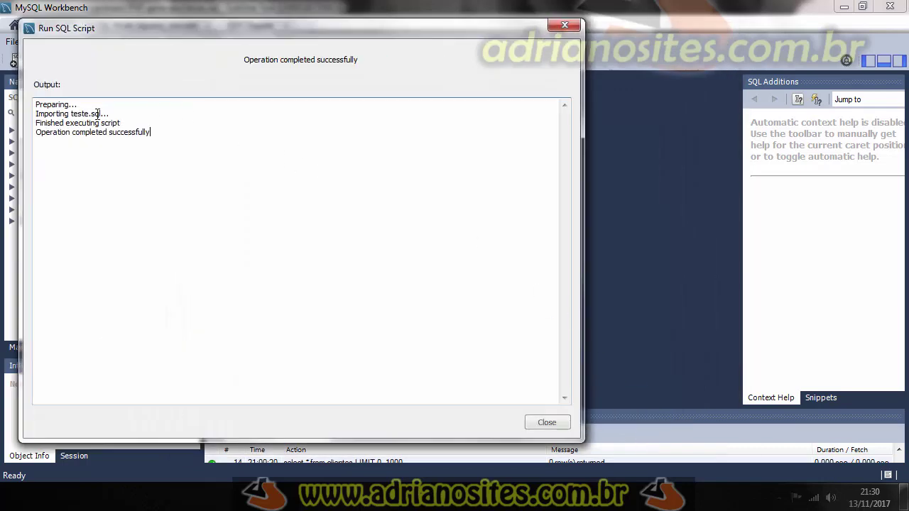
left_click_drag(43, 138, 154, 135)
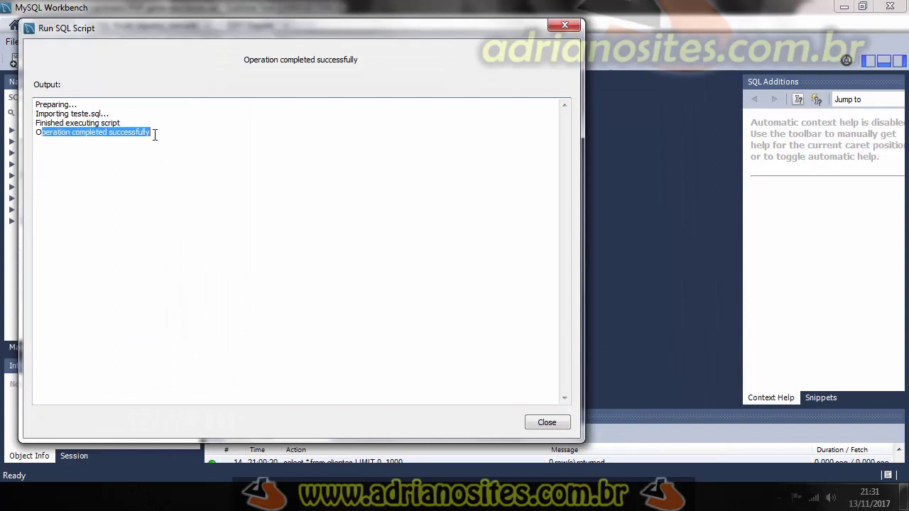
left_click(546, 422)
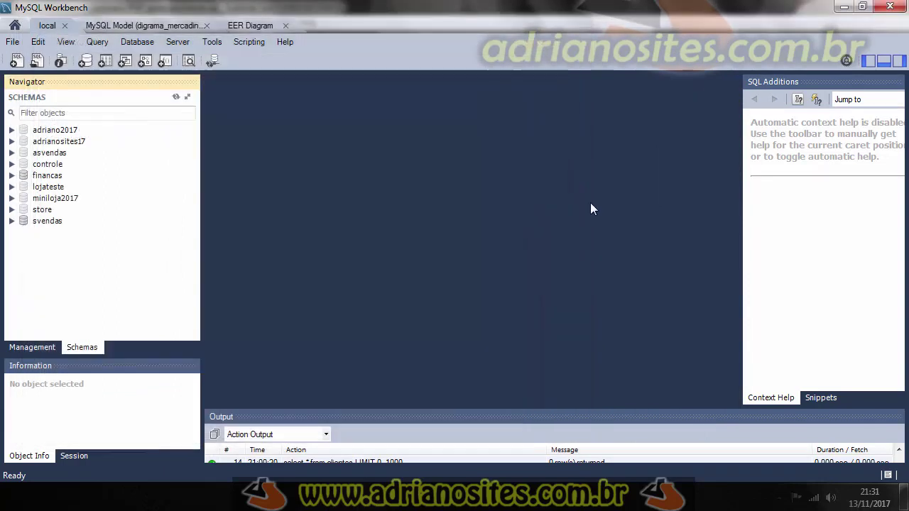
- Refresh the schema list and inspect the tables of mercadinho, including the columns of produtos, for comparison with the EER diagram
right_click(62, 290)
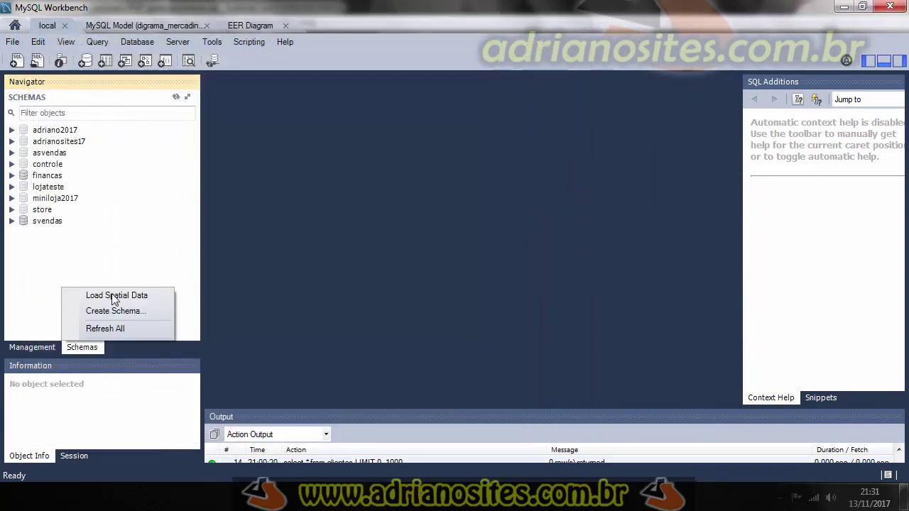
left_click(117, 328)
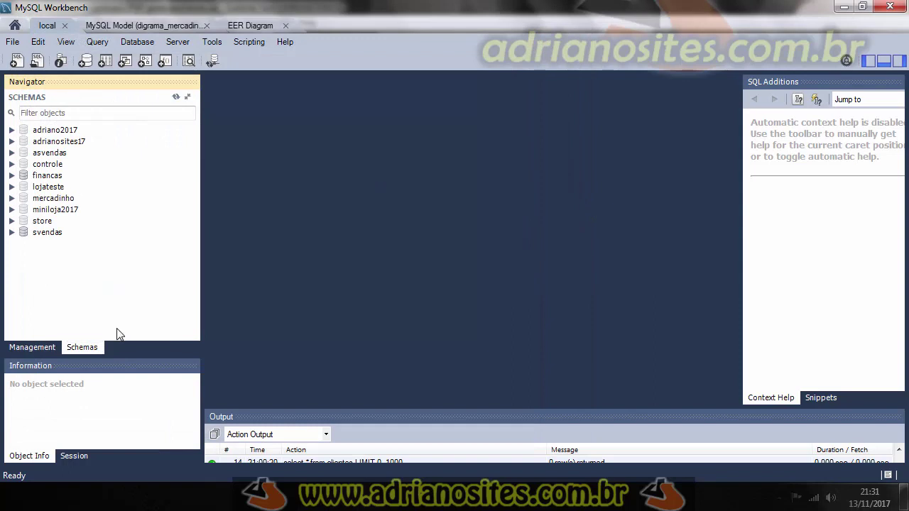
left_click(43, 200)
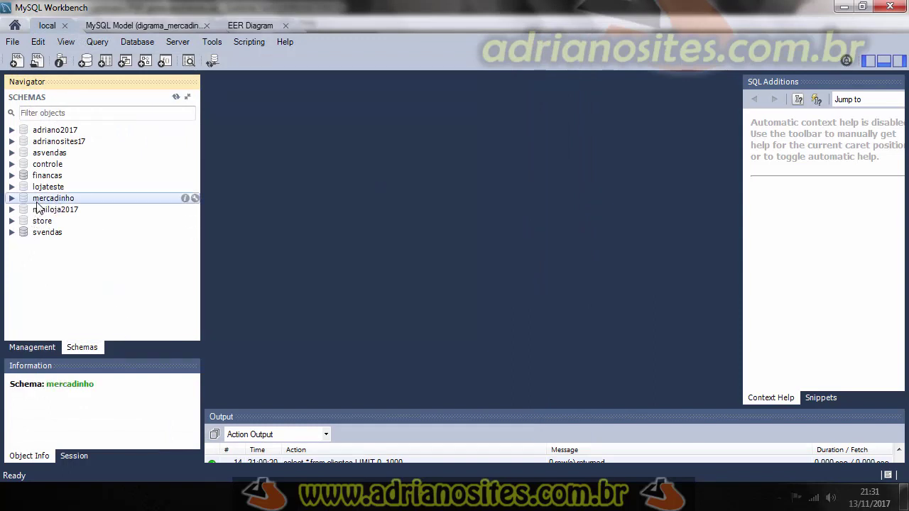
left_click(13, 199)
double_click(42, 200)
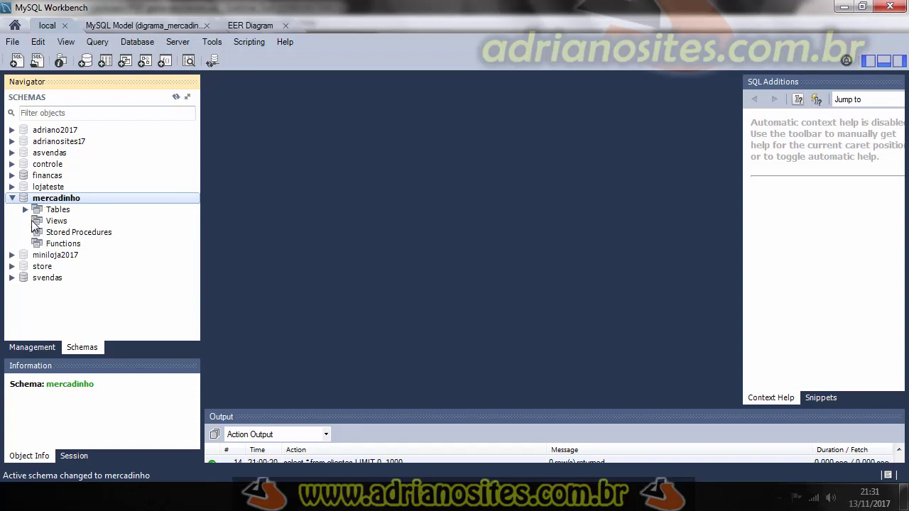
left_click(26, 209)
left_click(59, 211)
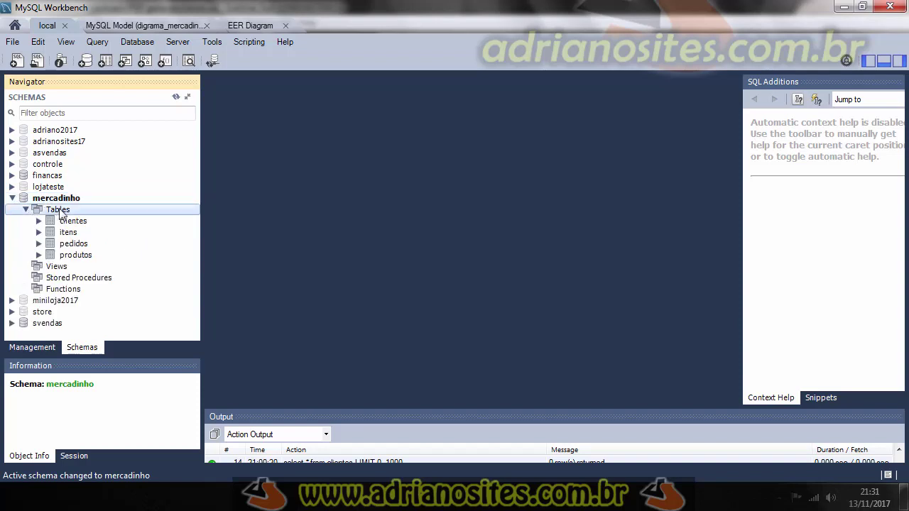
left_click(78, 255)
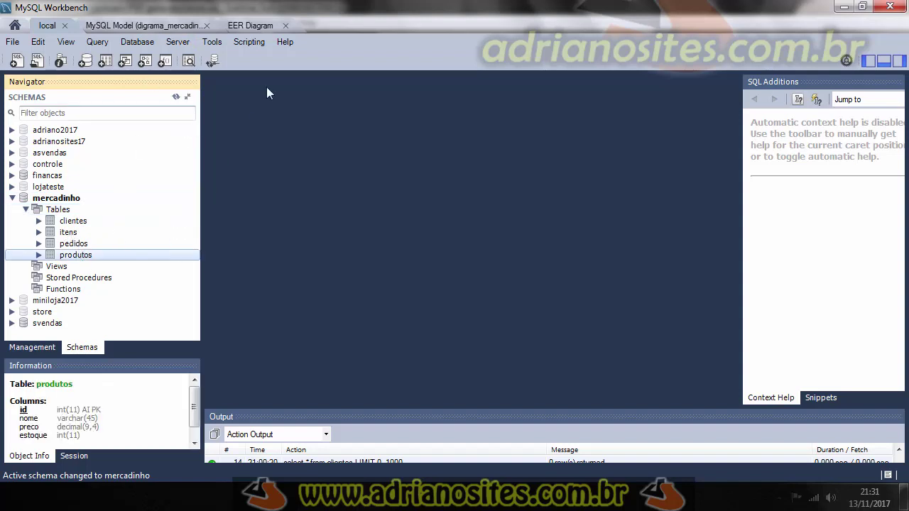
left_click(250, 25)
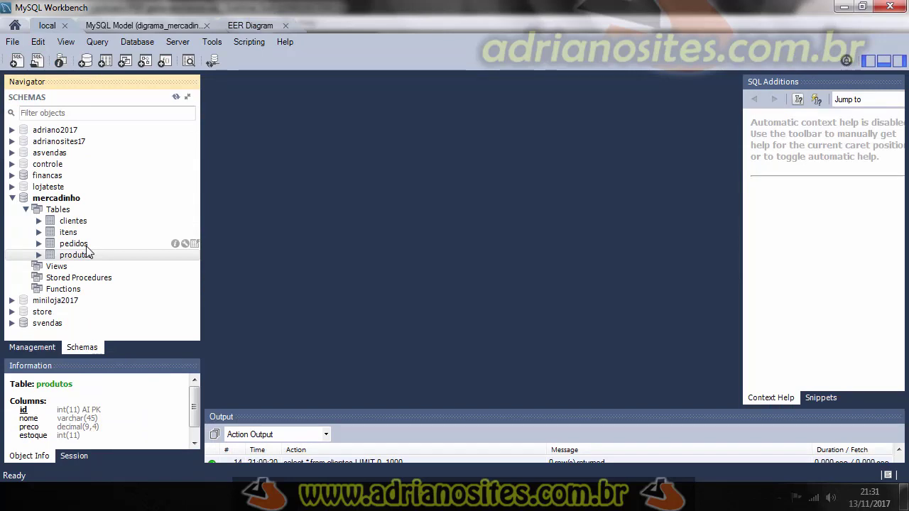
- Drop the mercadinho schema from the local server and return to the EER diagram
left_click(11, 198)
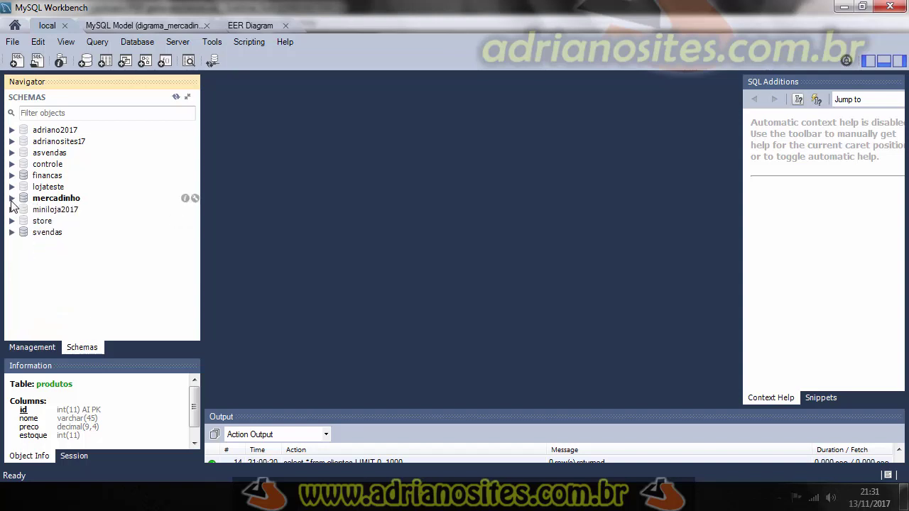
left_click(51, 201)
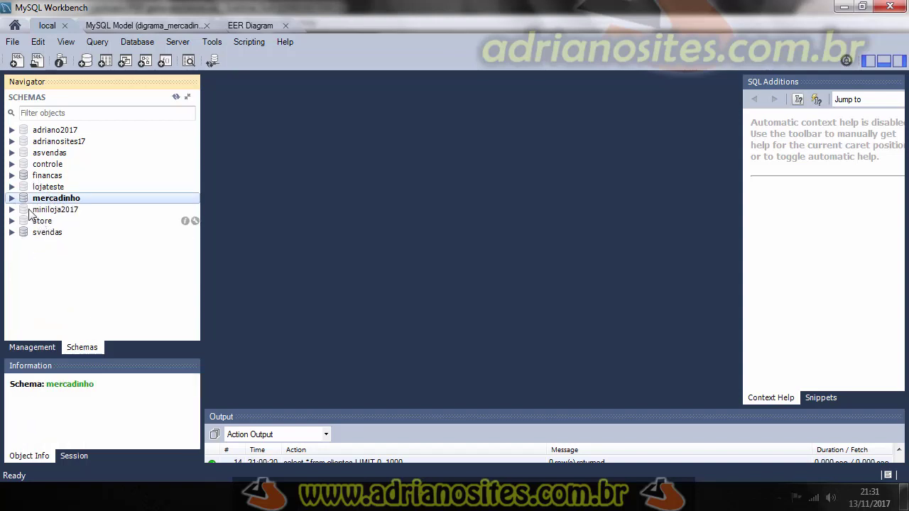
right_click(35, 201)
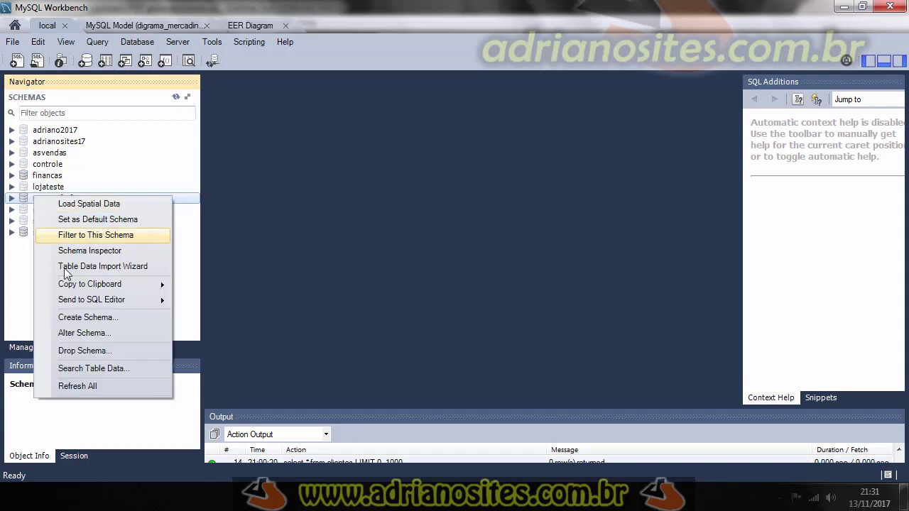
left_click(68, 350)
left_click(416, 258)
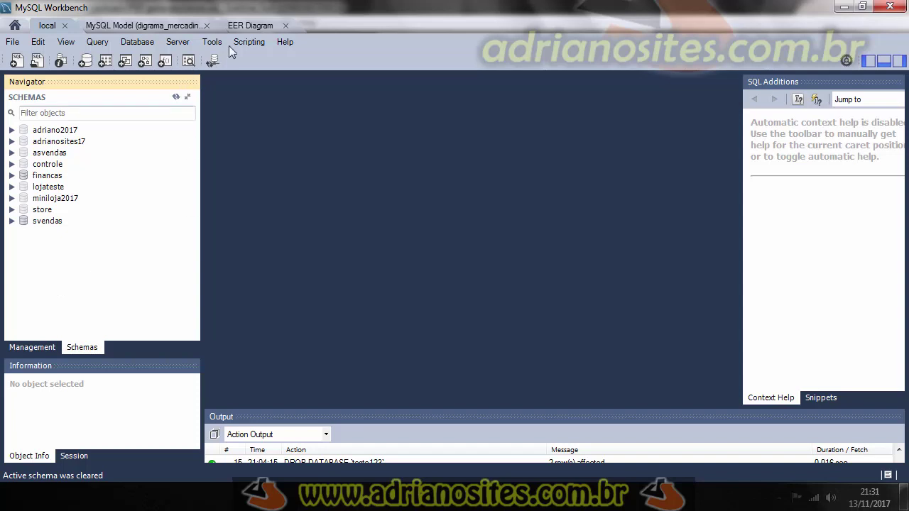
left_click(240, 26)
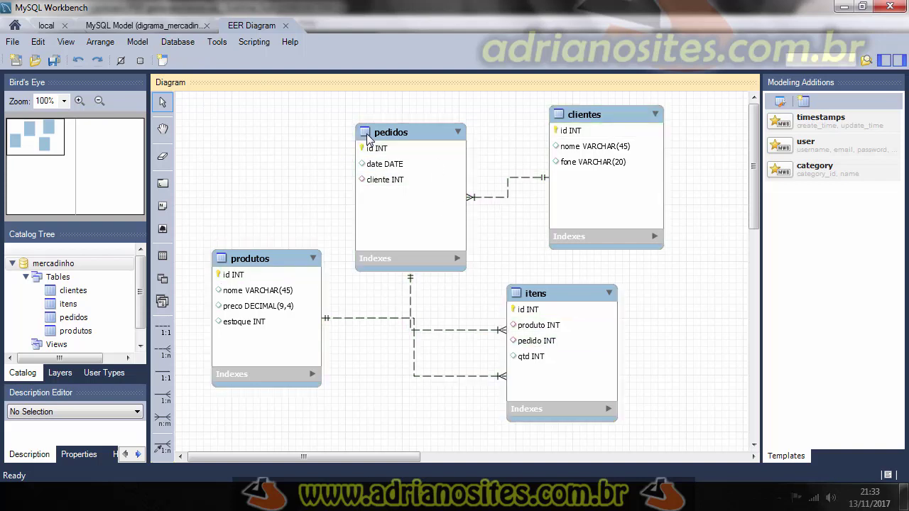
- Start Forward Engineer for the mercadinho model and choose the stored connection local
left_click(177, 42)
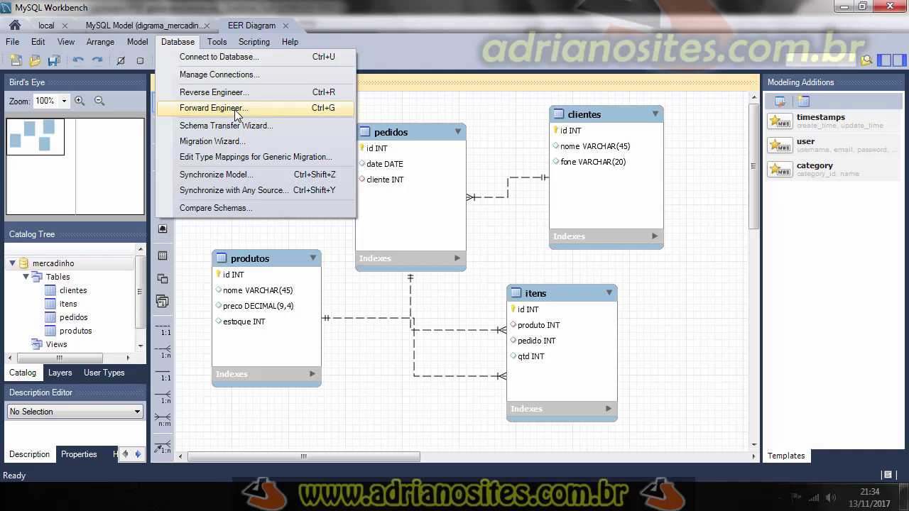
left_click(213, 112)
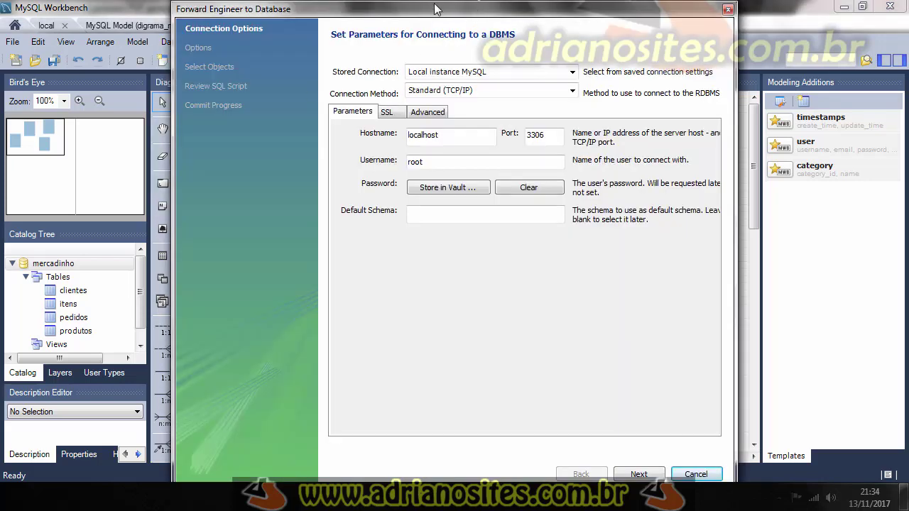
left_click_drag(433, 12, 399, 20)
left_click(538, 82)
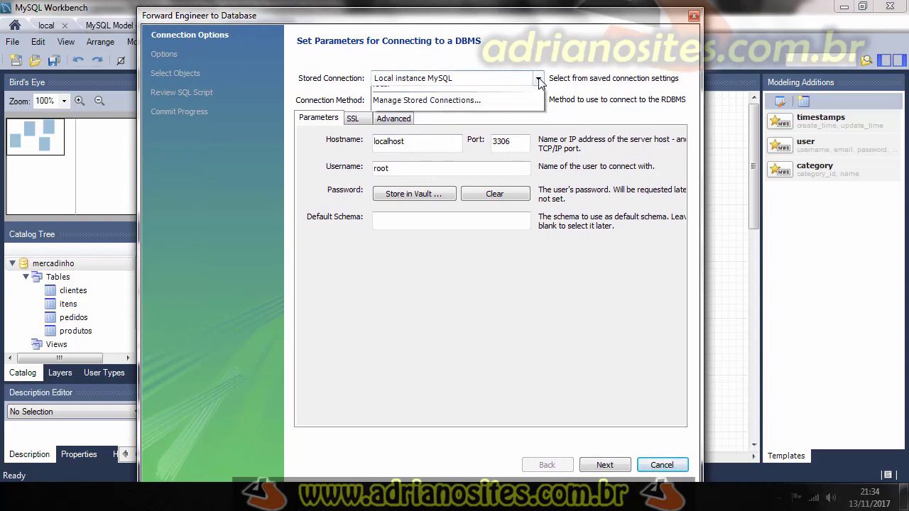
left_click(412, 118)
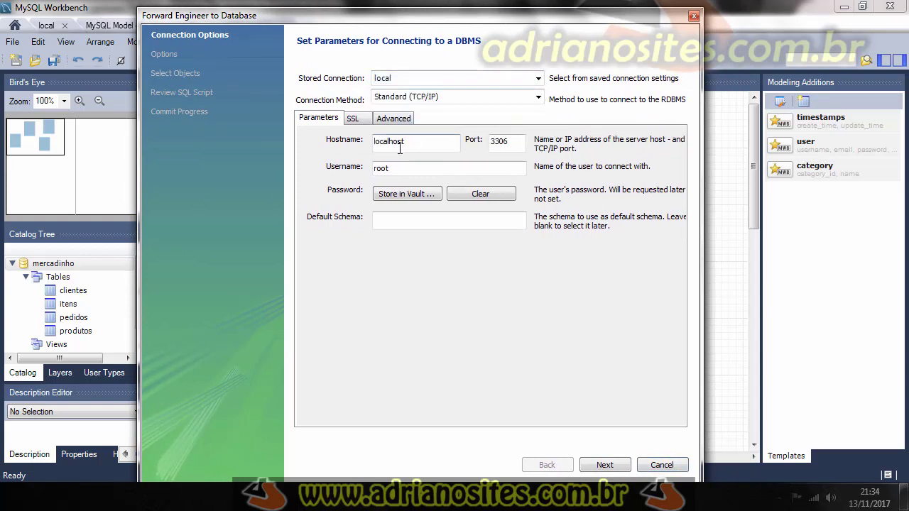
- Forward engineer the mercadinho tables with the default options, reviewing the generated SQL script before executing it, and close the wizard
left_click(605, 465)
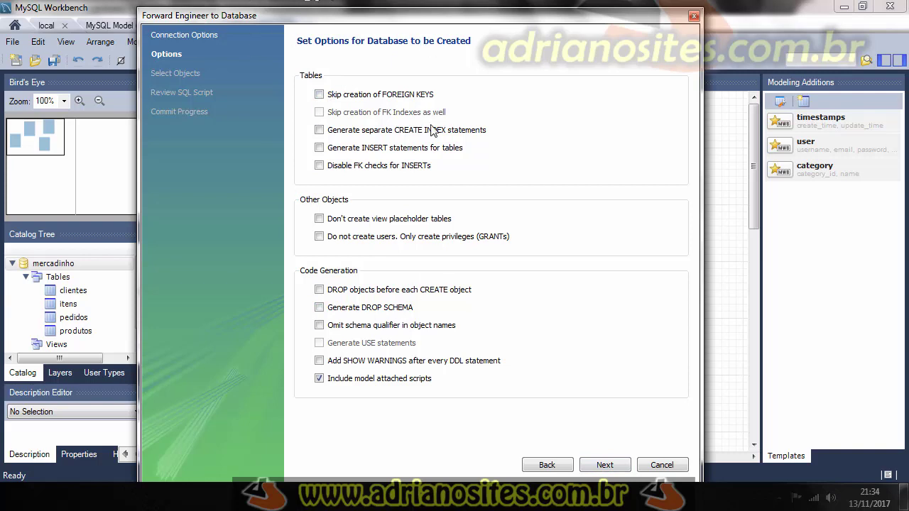
left_click(603, 465)
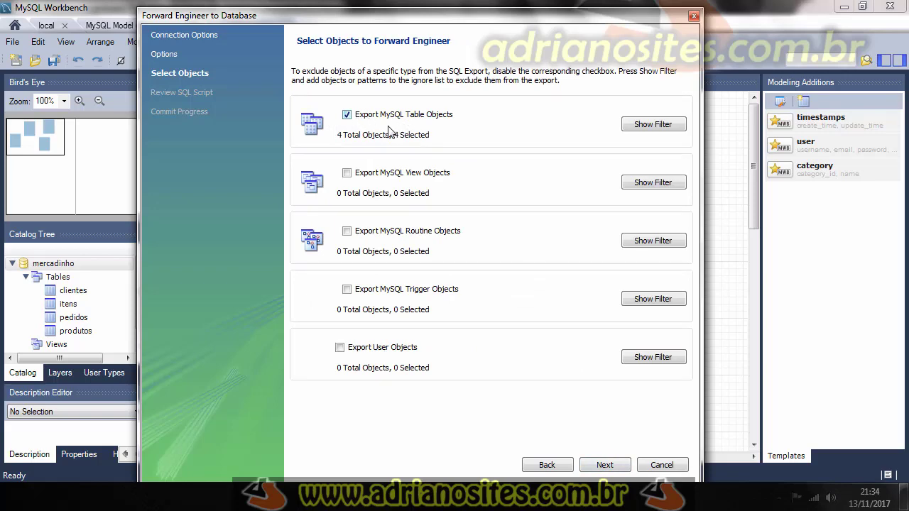
left_click(603, 465)
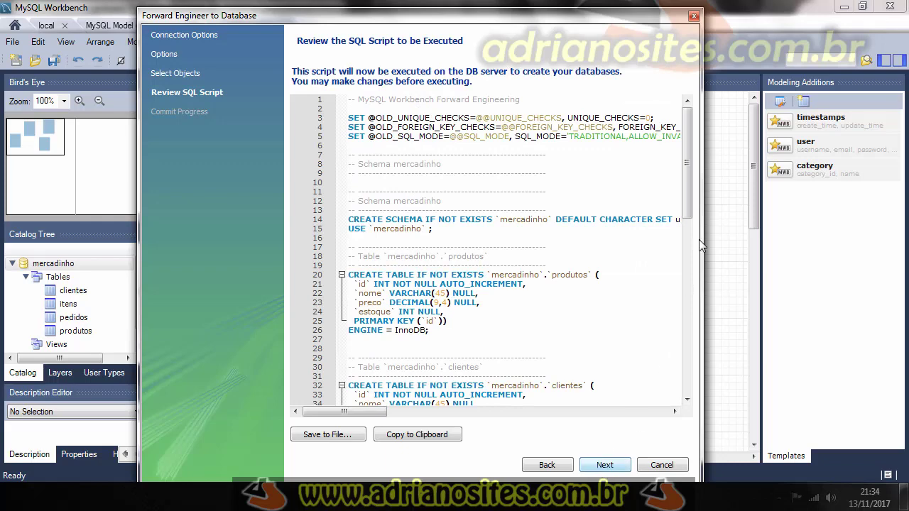
left_click_drag(687, 128, 714, 97)
left_click(602, 465)
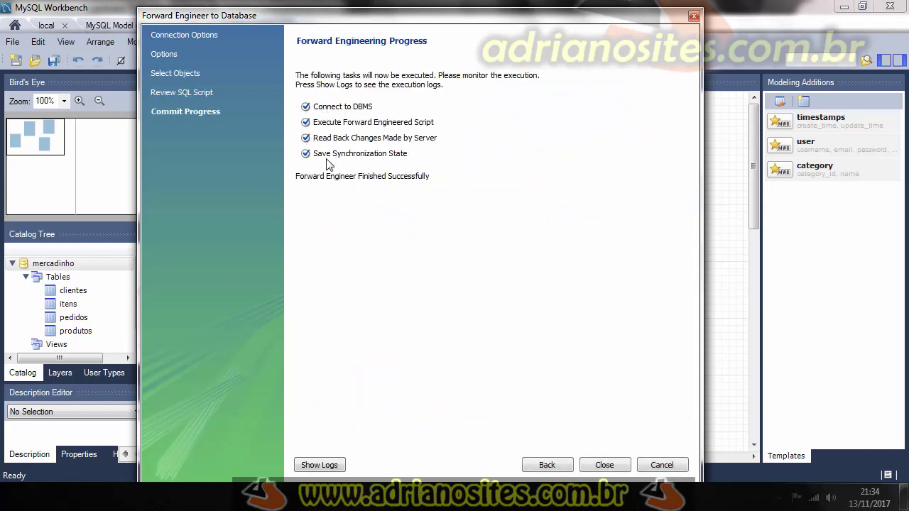
left_click(600, 465)
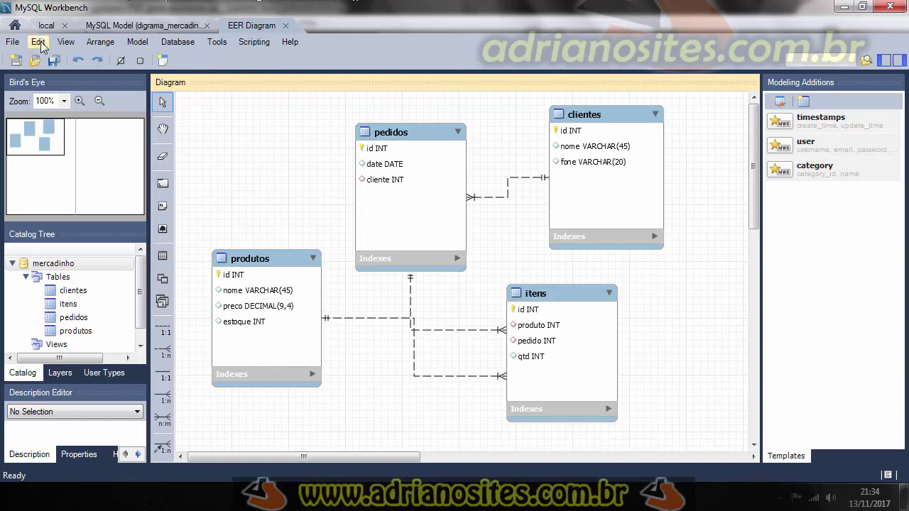
- Refresh the schema list on the local connection and inspect the tables of mercadinho, collapsing the schema when done
left_click(47, 25)
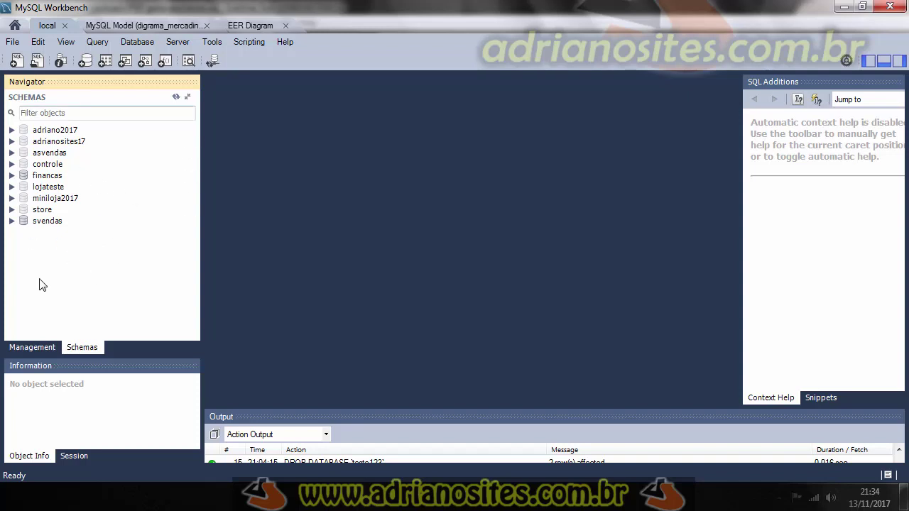
right_click(87, 253)
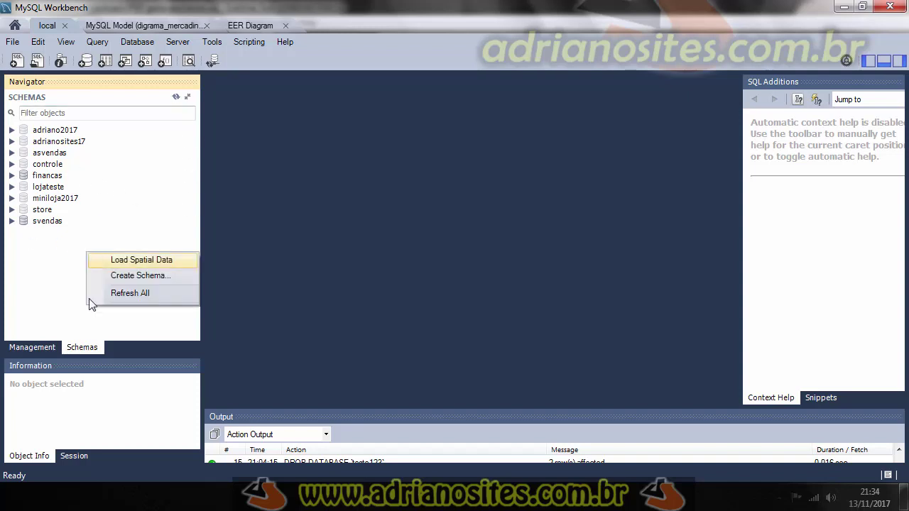
left_click(129, 293)
left_click(58, 199)
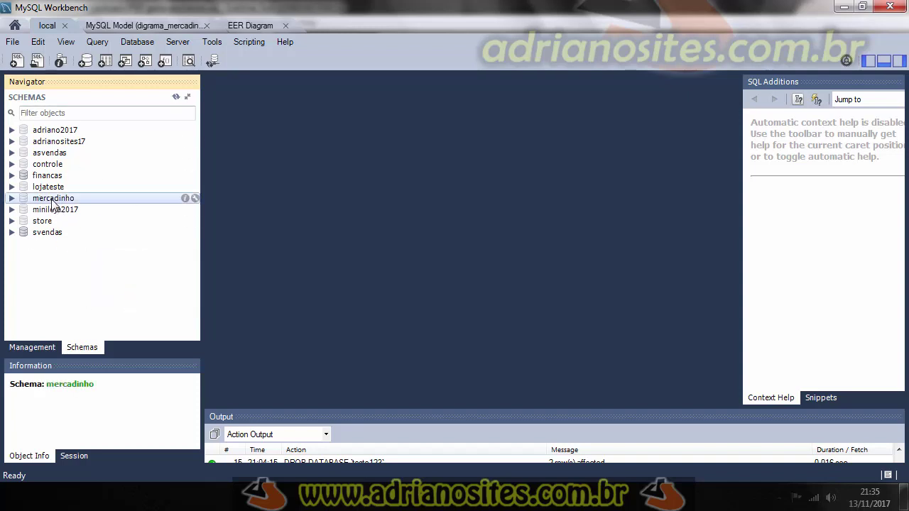
left_click(11, 199)
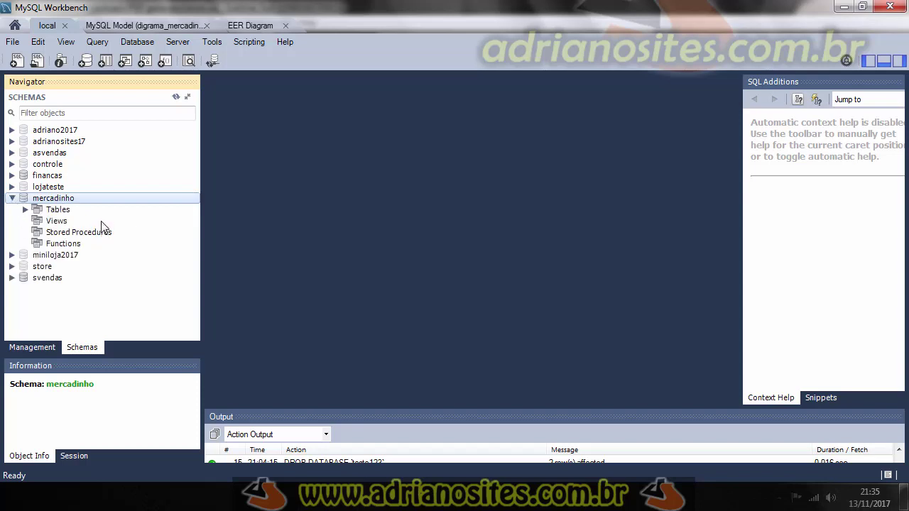
double_click(60, 211)
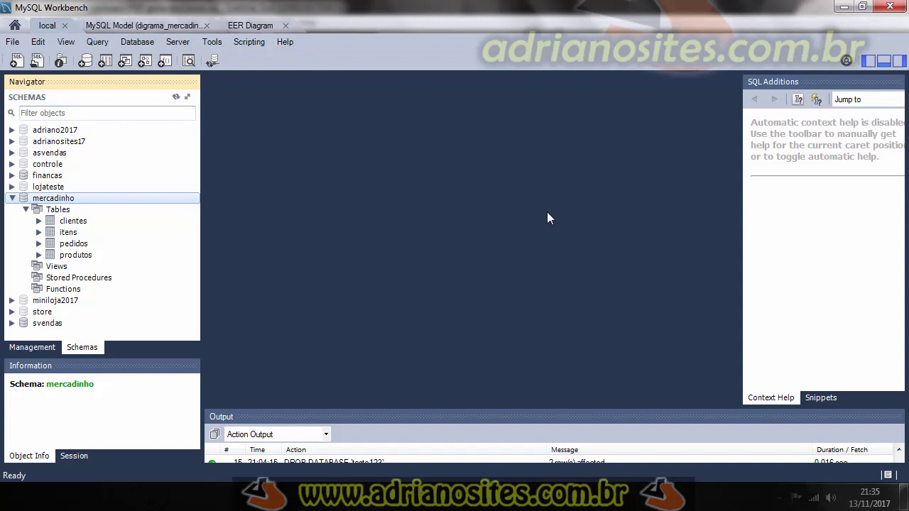
left_click(25, 209)
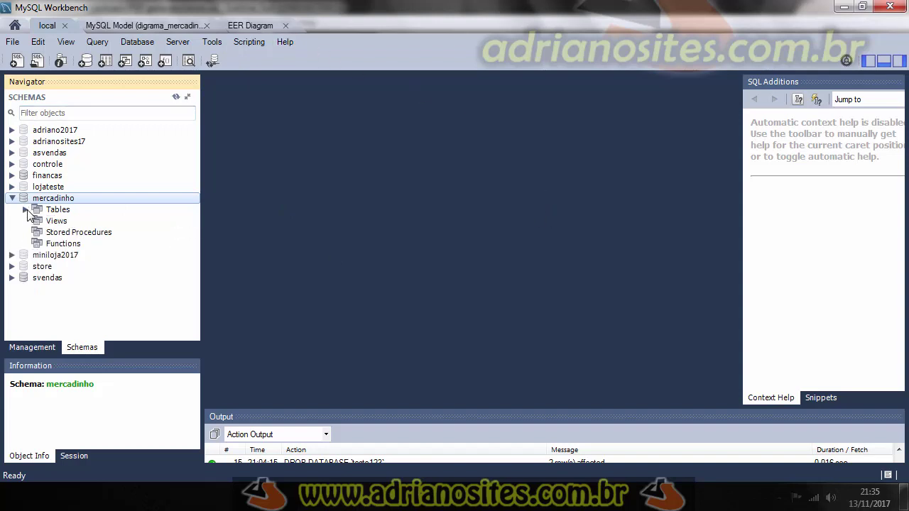
left_click(11, 198)
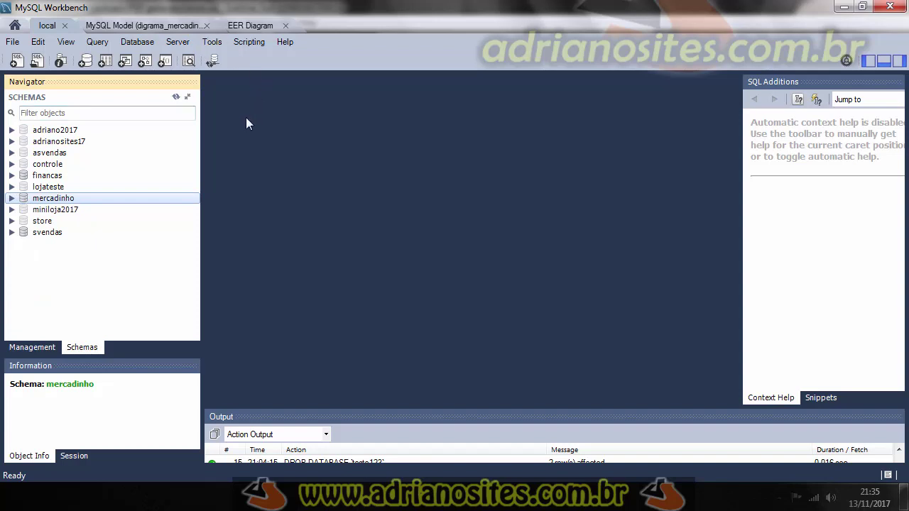
- Drop the forward-engineered mercadinho schema from the local server
left_click(48, 175)
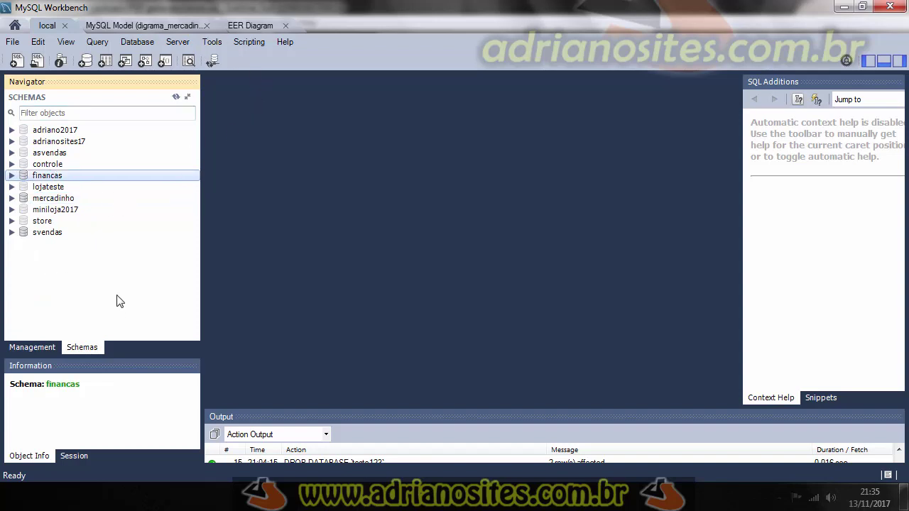
left_click(44, 200)
right_click(44, 201)
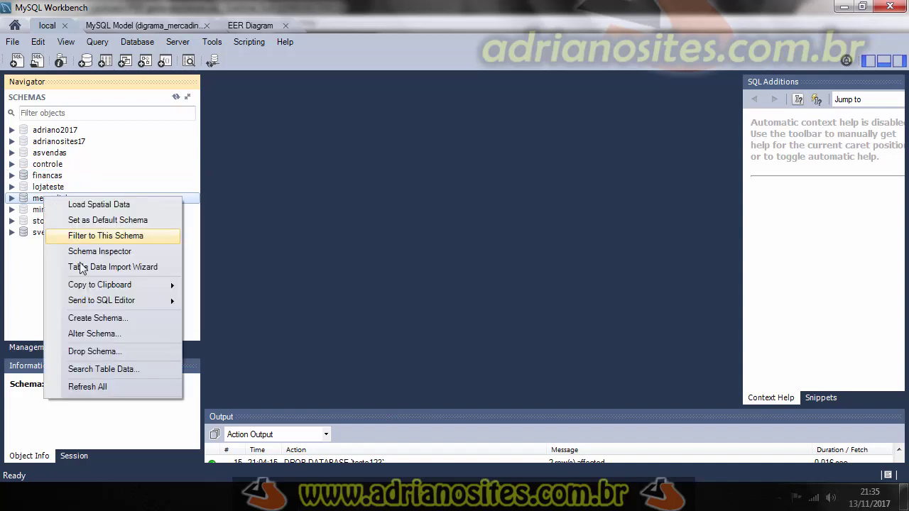
left_click(84, 352)
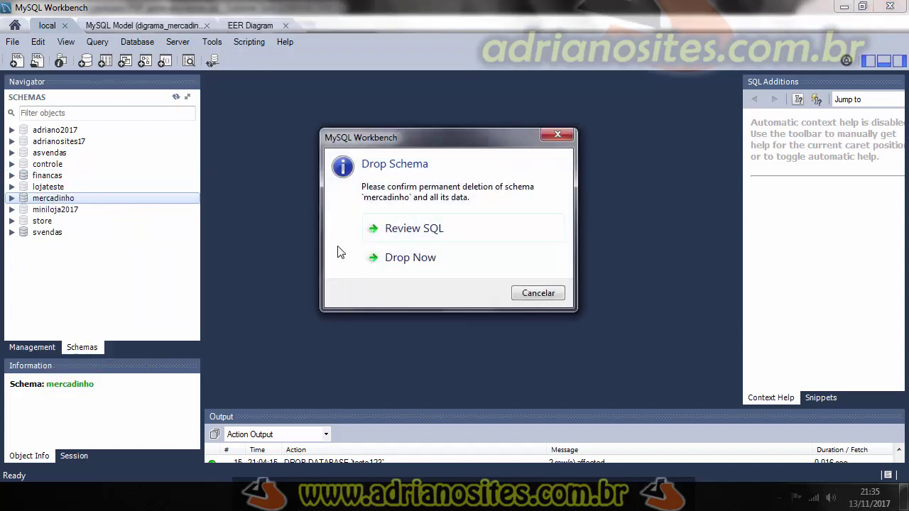
left_click(408, 260)
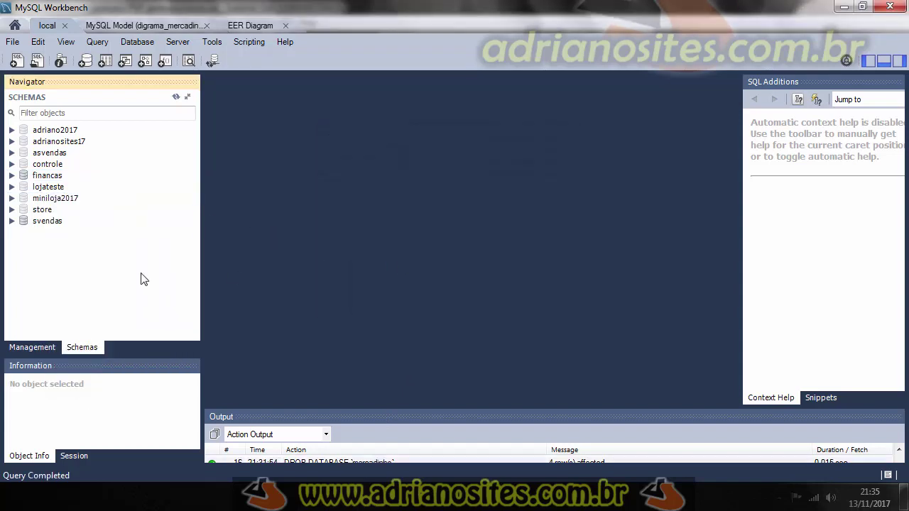
- Start a new schema on the local server and name it mercadinho
right_click(31, 248)
left_click(21, 246)
right_click(47, 240)
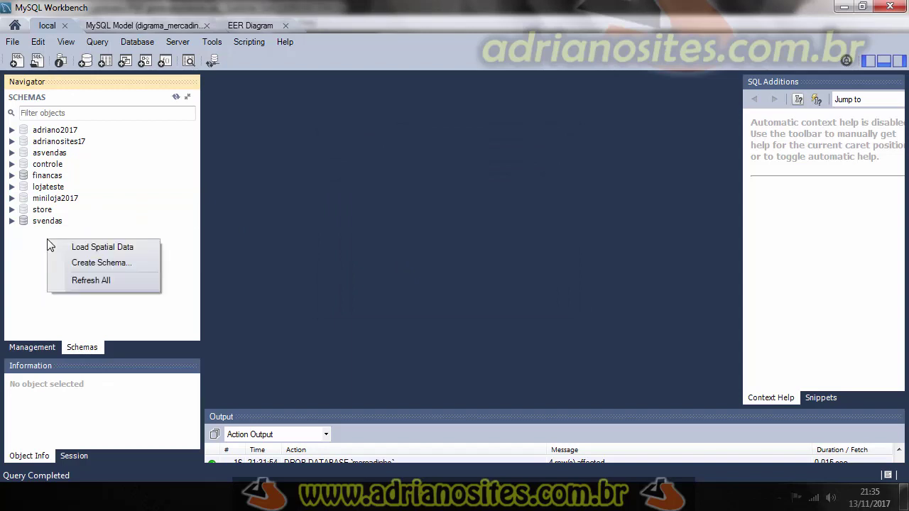
left_click(89, 263)
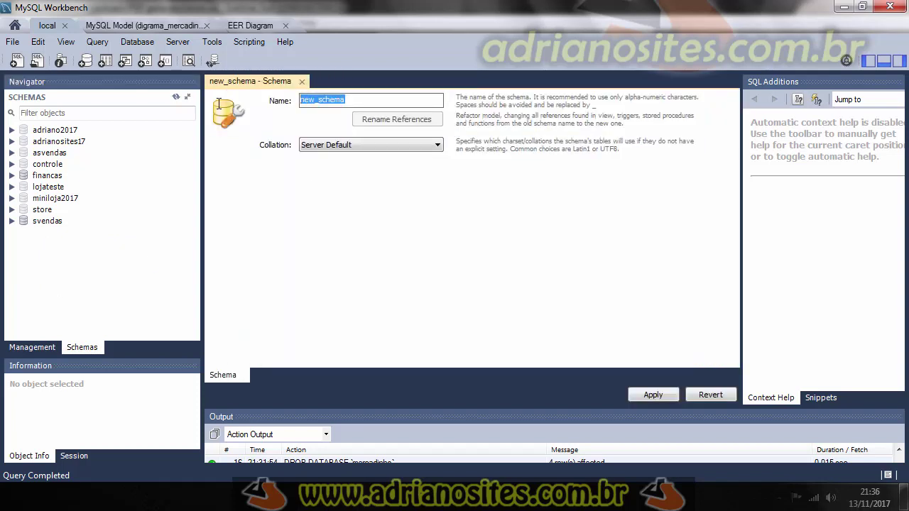
type("me")
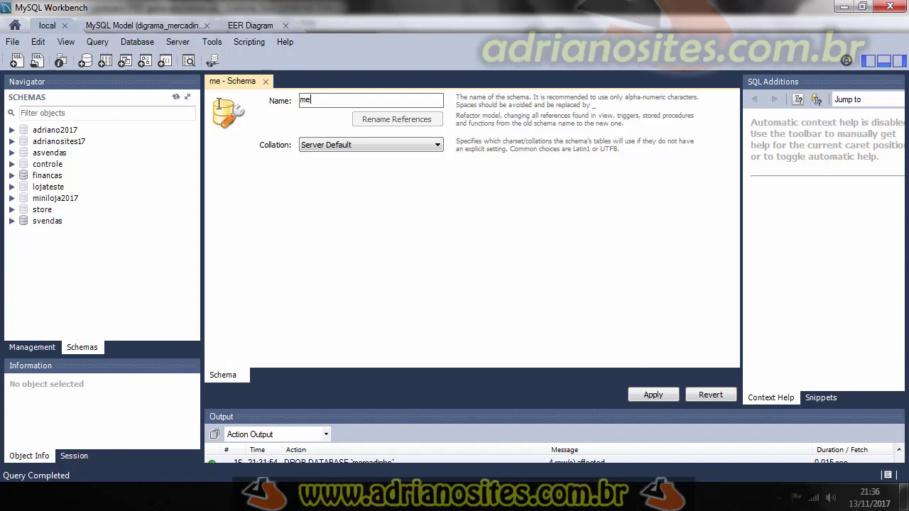
type("rcading")
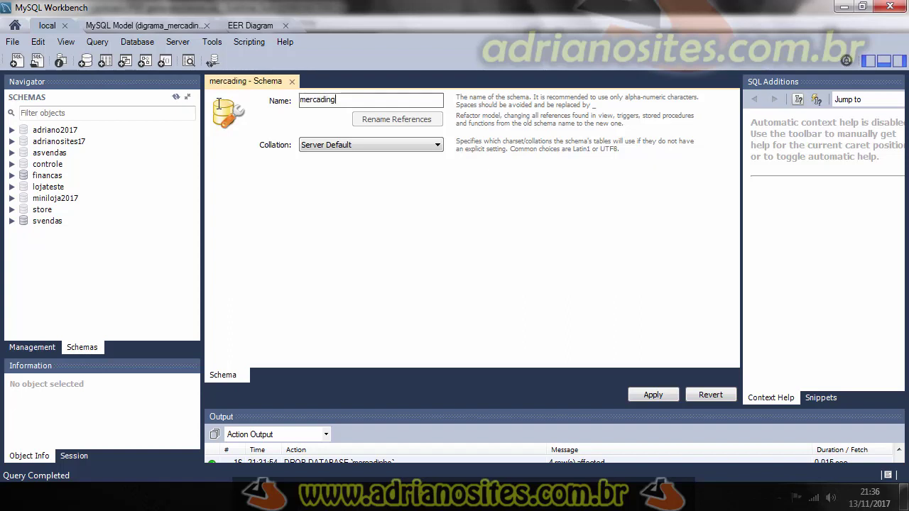
key("BackSpace")
type("ho")
double_click(352, 100)
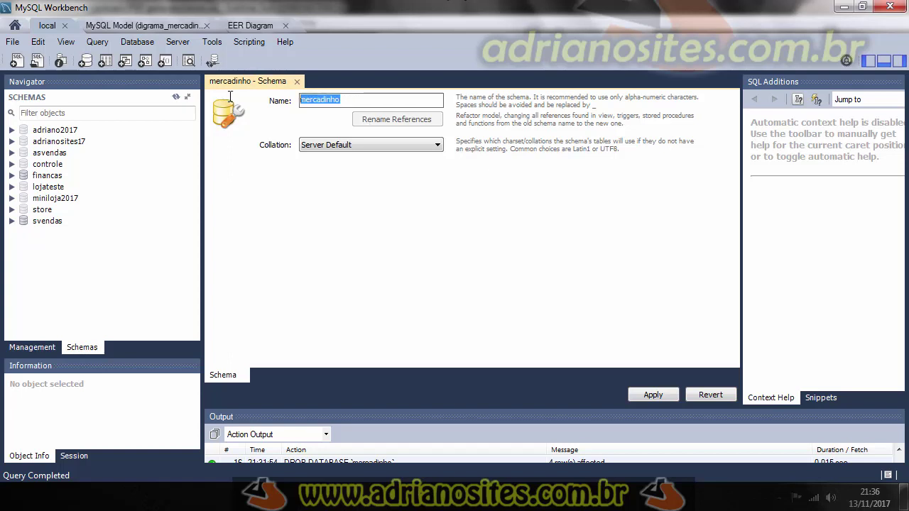
- Set the new schema's collation to utf8 - utf8_general_ci, apply the creation script and close the schema editor
left_click(433, 146)
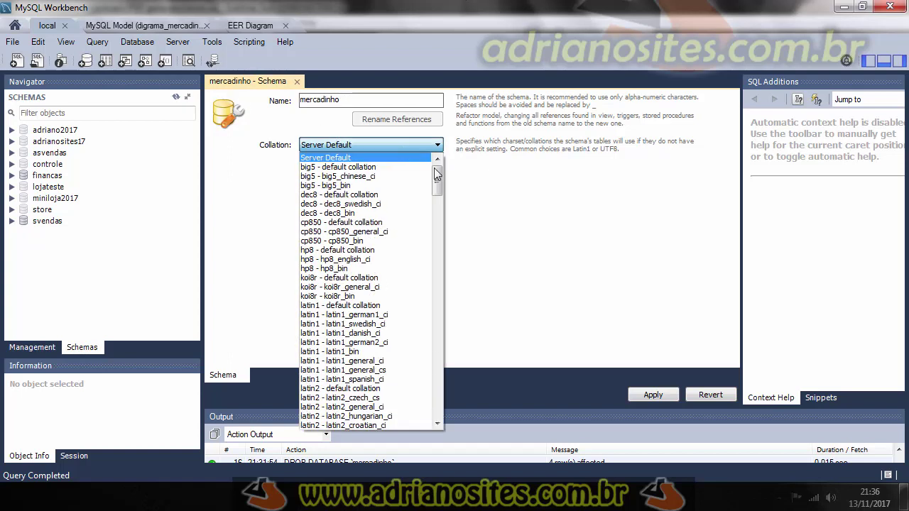
left_click_drag(437, 192, 439, 262)
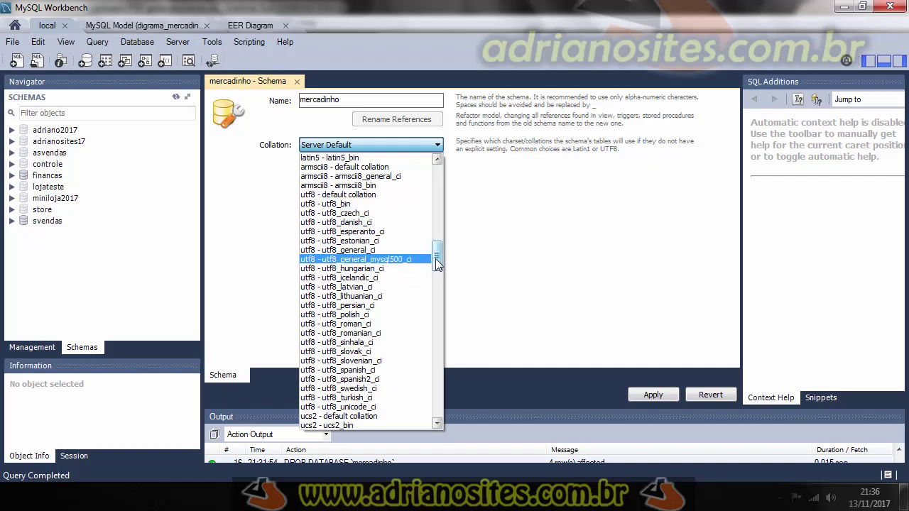
mouse_move(435, 258)
left_mouse_down()
mouse_move(436, 245)
mouse_move(436, 257)
left_mouse_up()
left_click(355, 250)
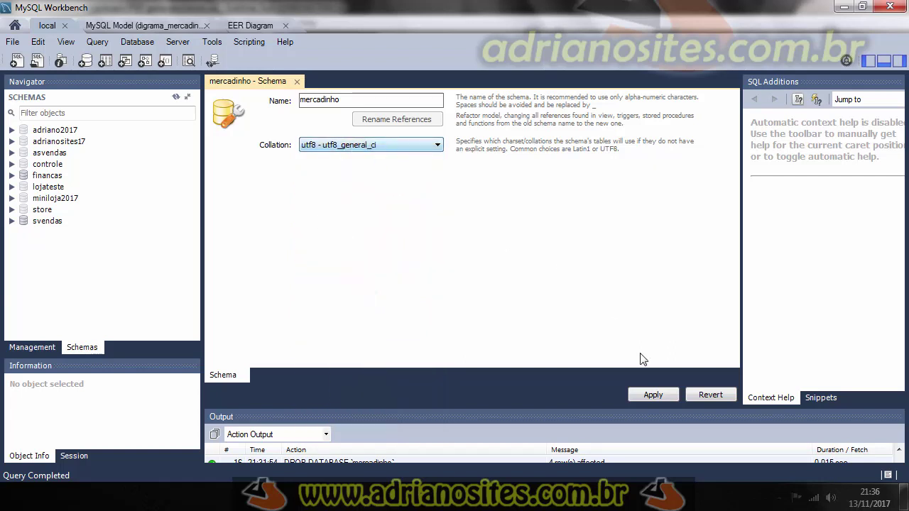
left_click(655, 395)
left_click(637, 431)
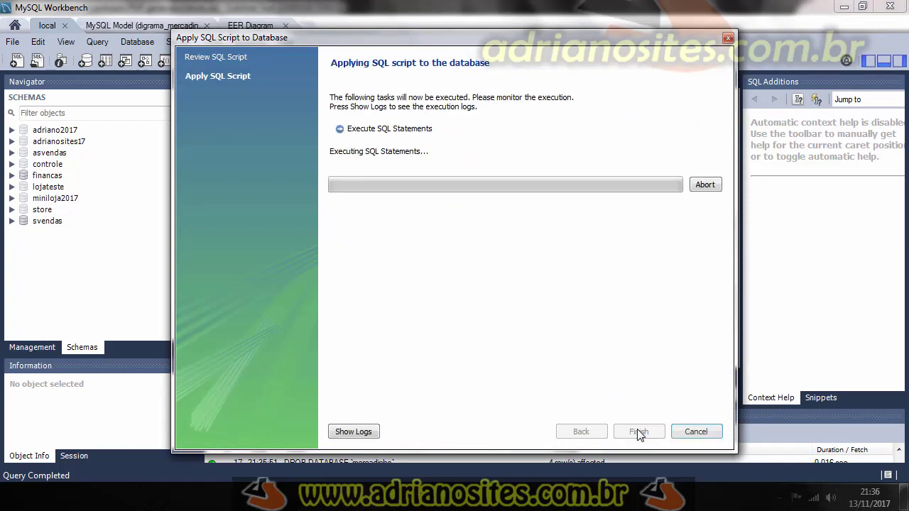
left_click(643, 435)
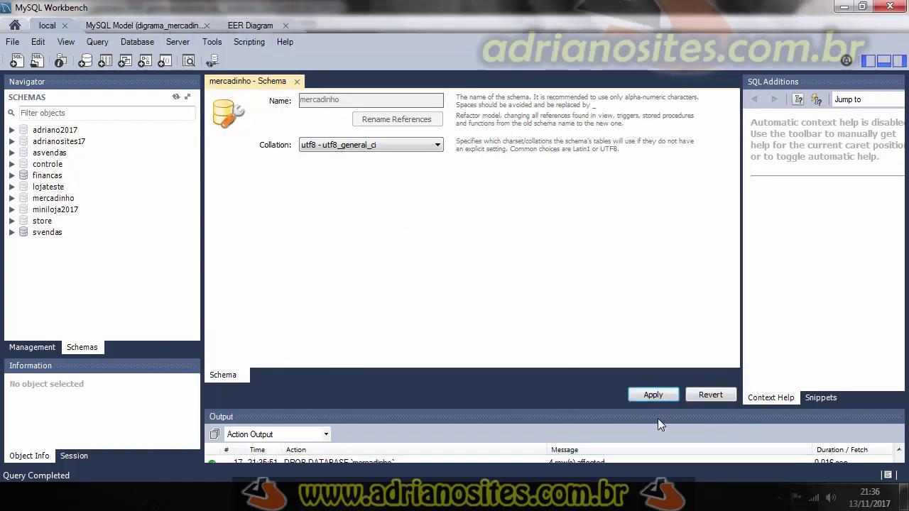
left_click(297, 81)
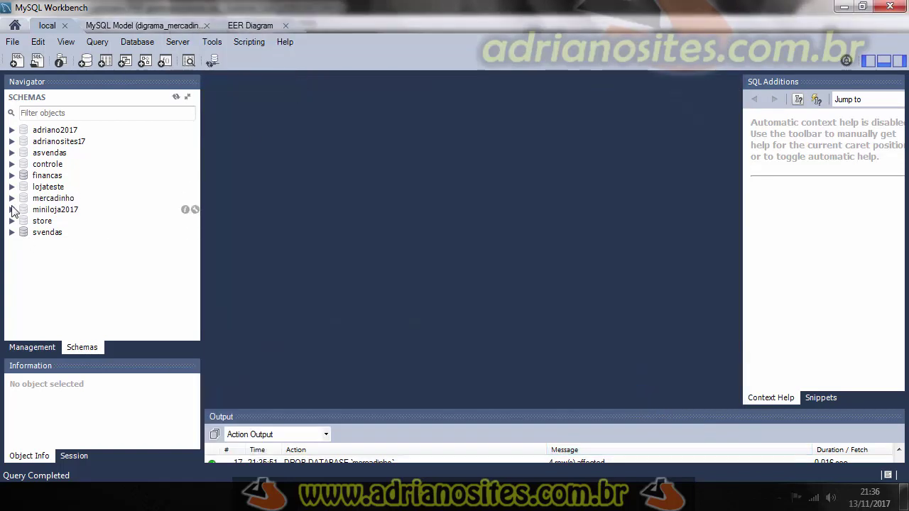
- Make mercadinho the active schema to check its Tables folder, and return to the EER diagram
double_click(57, 198)
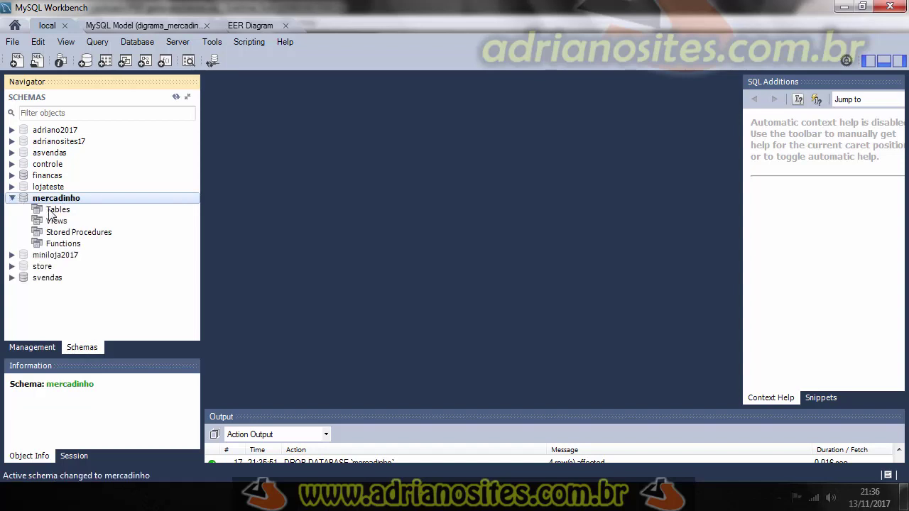
left_click(59, 211)
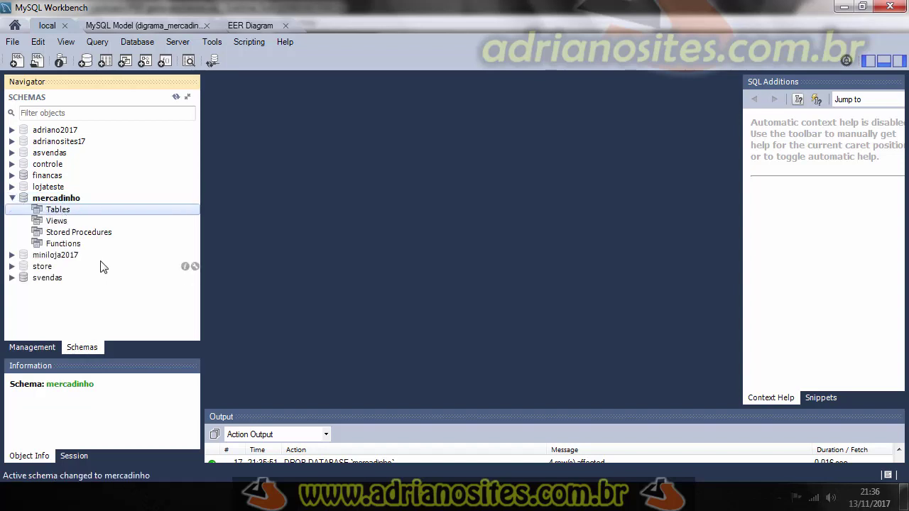
left_click(51, 200)
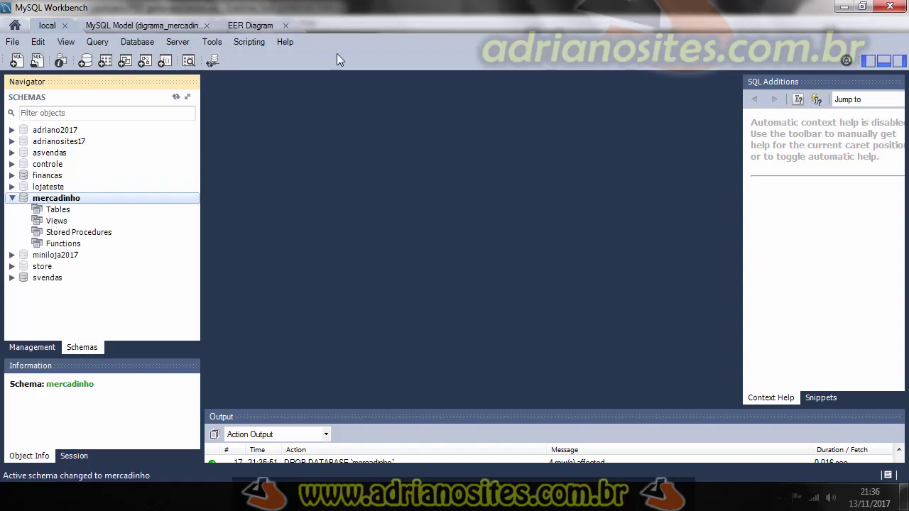
left_click(260, 27)
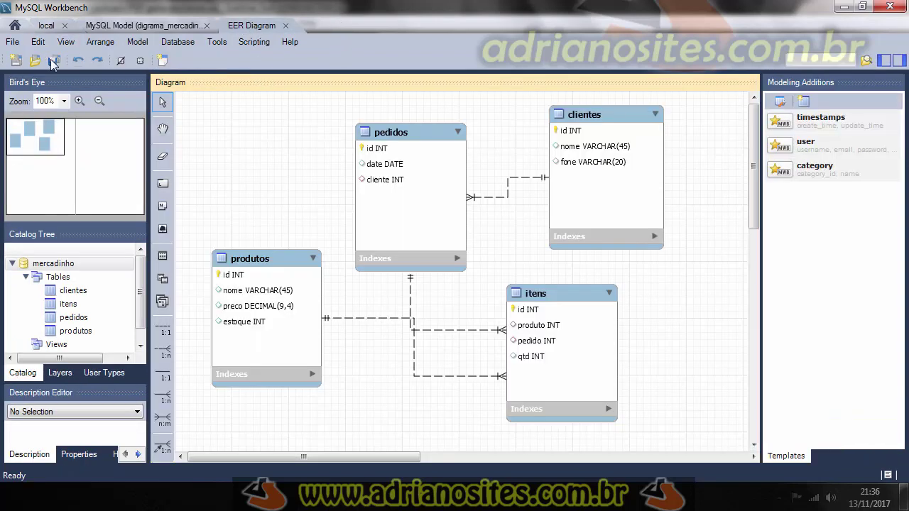
- Save the model and start Synchronize Model with the stored connection local and the default synchronization options, fetching the server's schema list
key("ctrl+s")
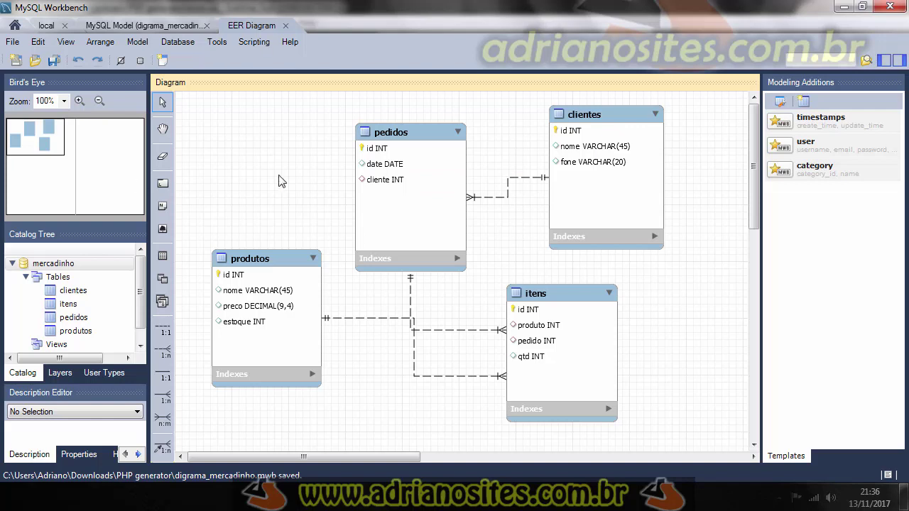
left_click(172, 44)
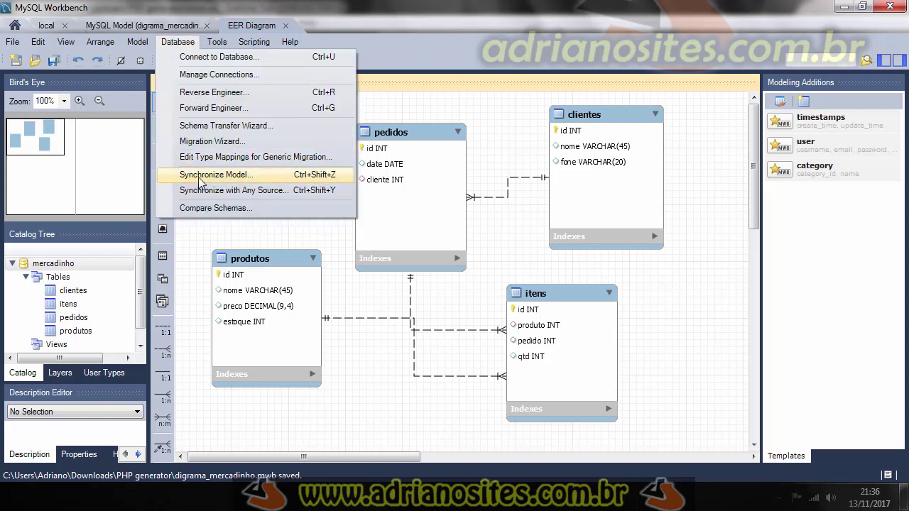
left_click(244, 179)
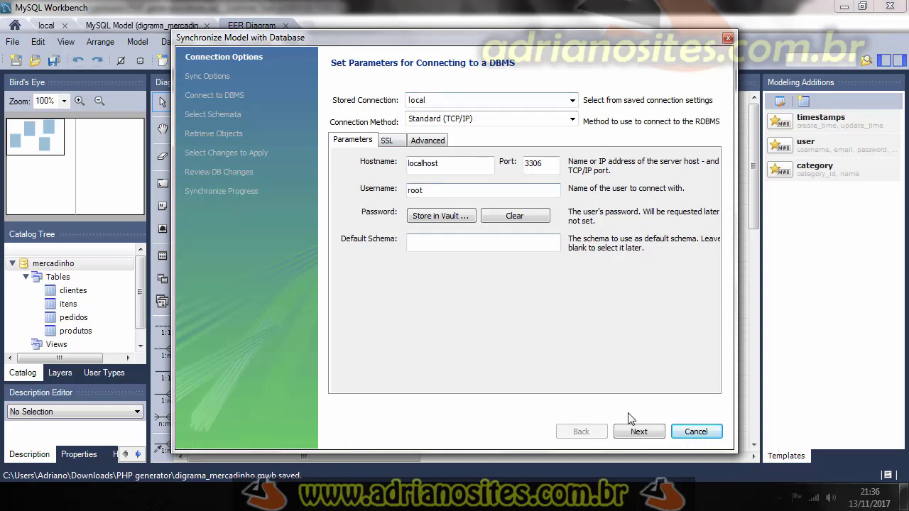
left_click(639, 433)
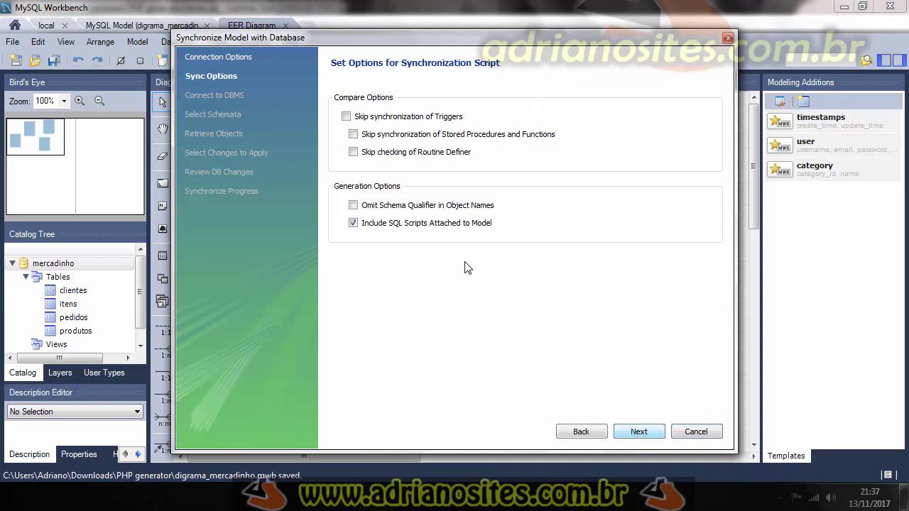
left_click(639, 432)
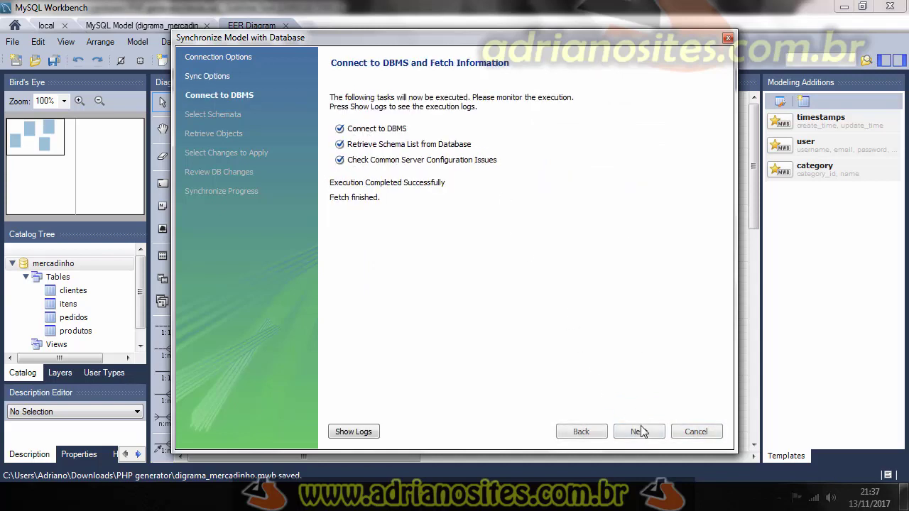
left_click(637, 432)
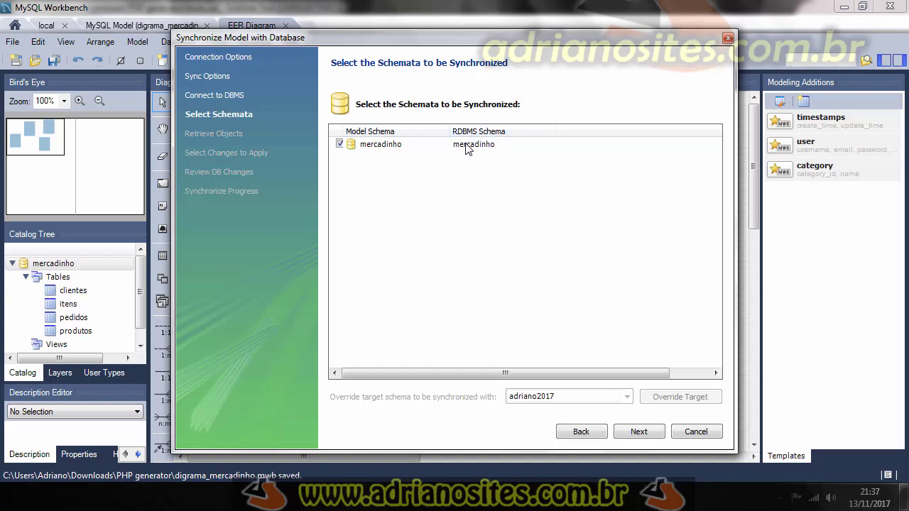
- Synchronize the model's mercadinho schema to the server, keeping all four tables set to update the source, and execute the reviewed script
left_click(639, 433)
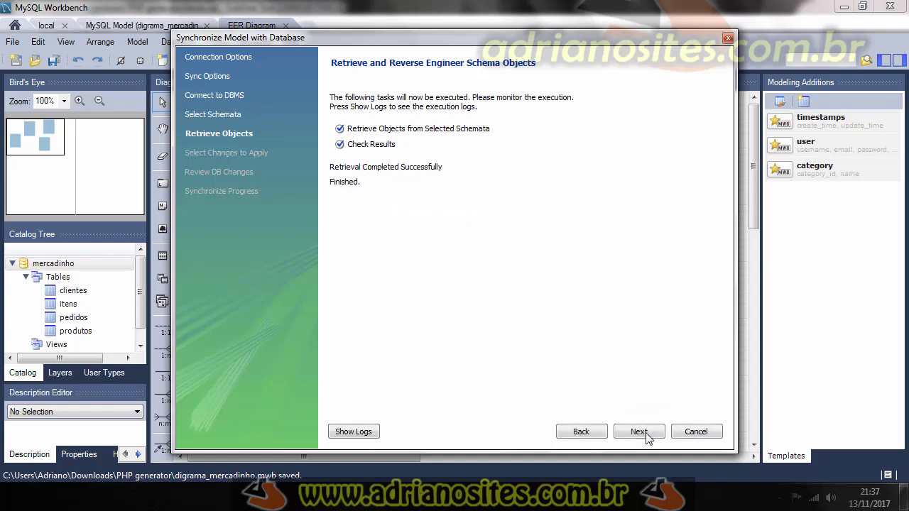
left_click(639, 432)
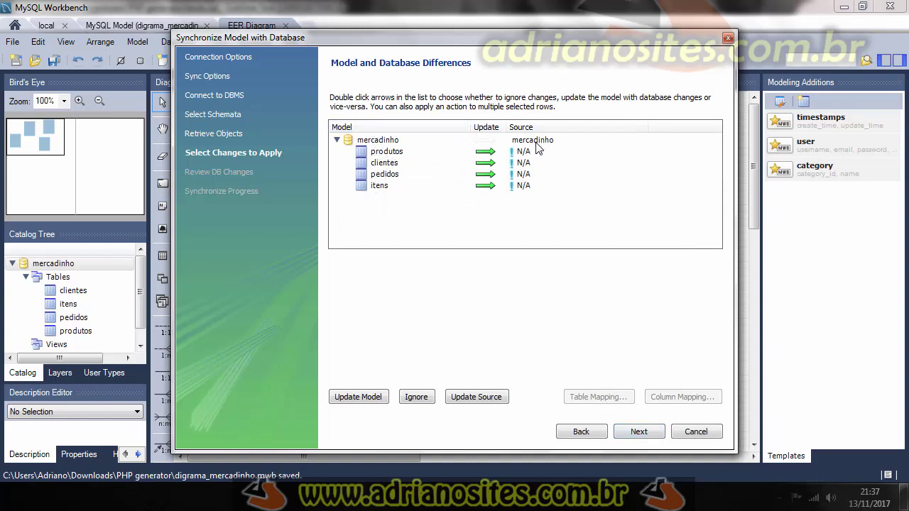
left_click(637, 432)
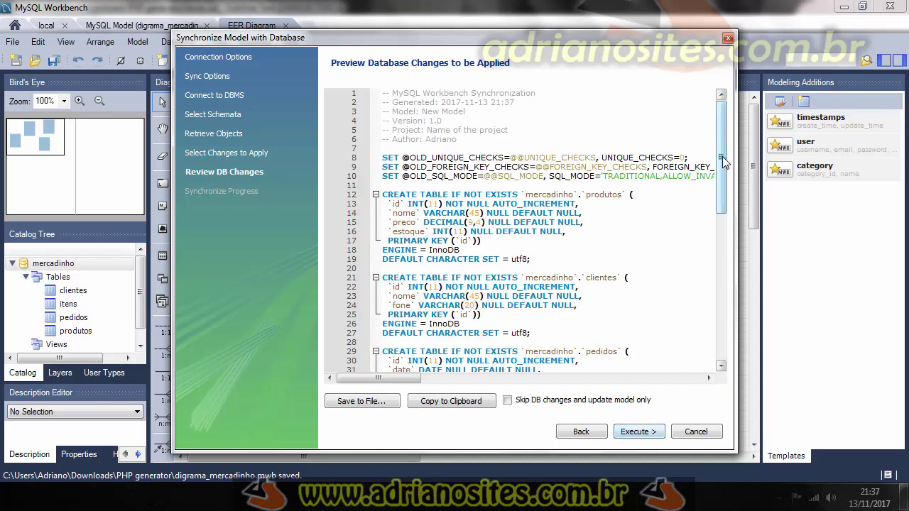
left_click_drag(720, 194, 719, 341)
left_click(634, 432)
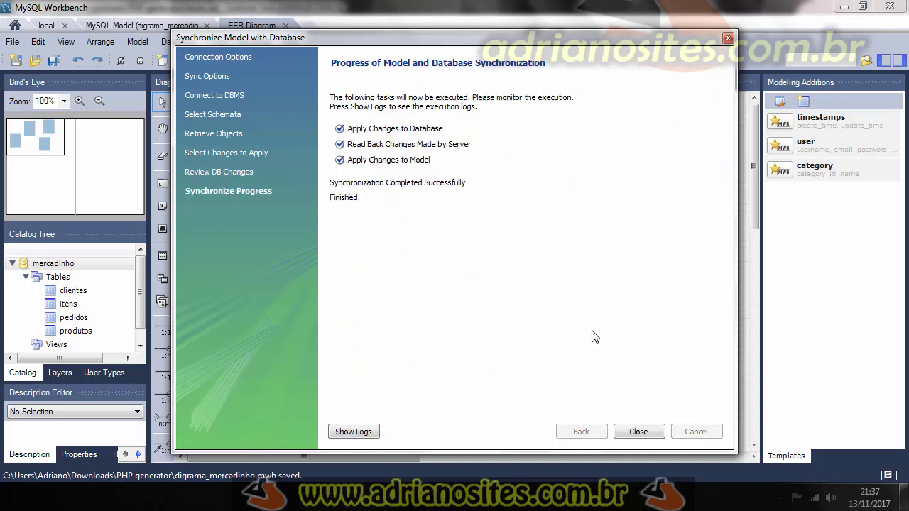
left_click(638, 432)
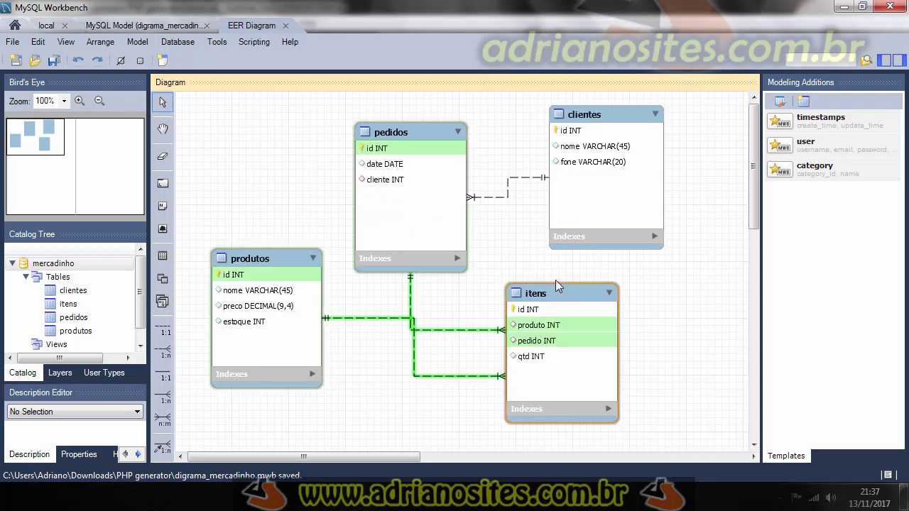
- Refresh the local server's schemas, check the Tables folder of mercadinho, and return to the EER diagram
left_click(46, 27)
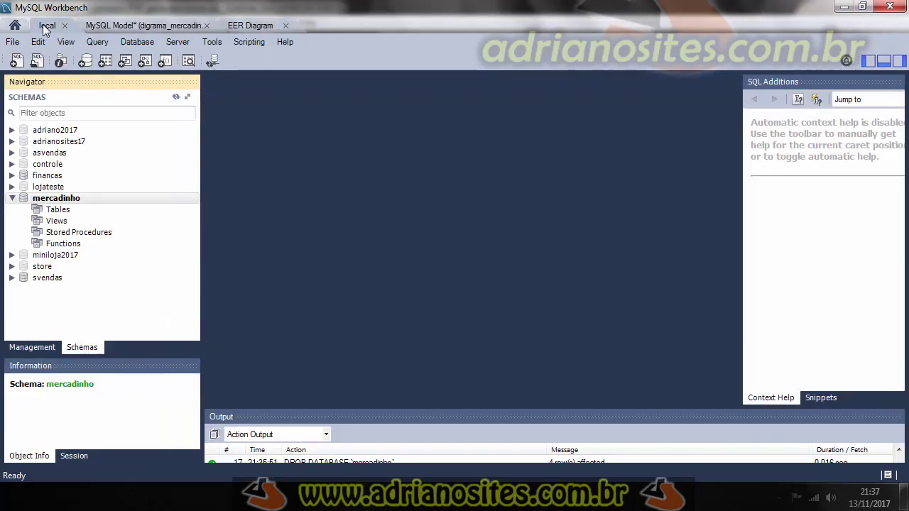
right_click(53, 306)
left_click(99, 358)
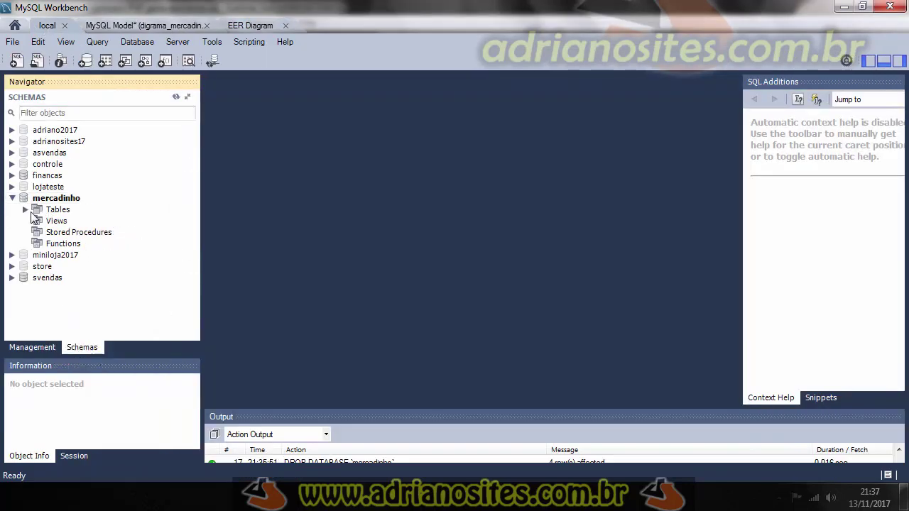
left_click(26, 210)
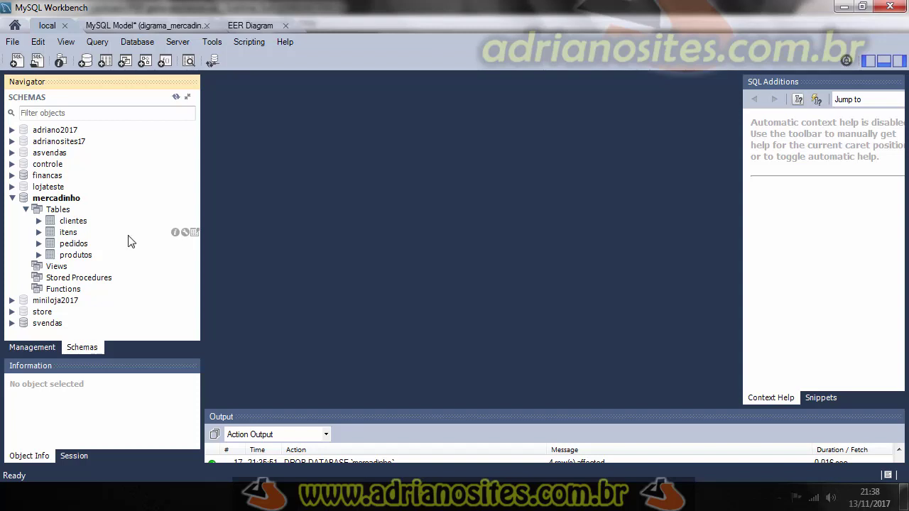
left_click(11, 198)
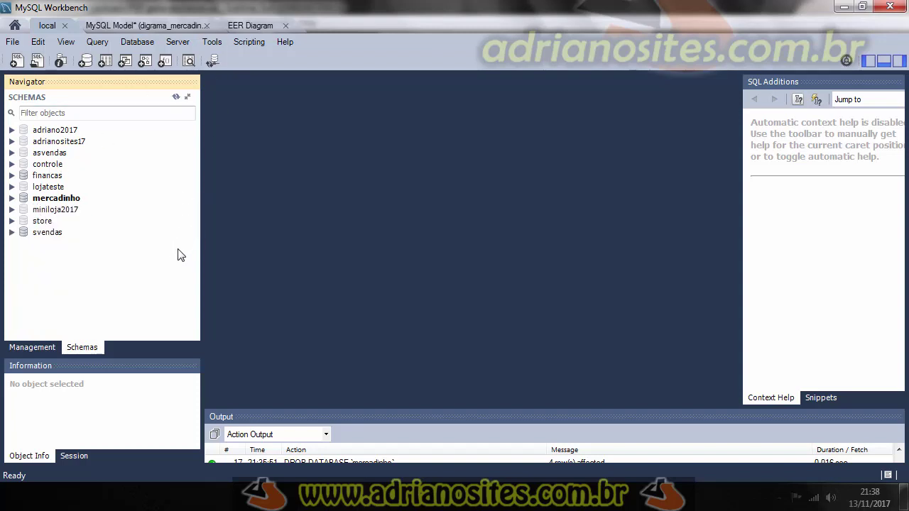
left_click(244, 27)
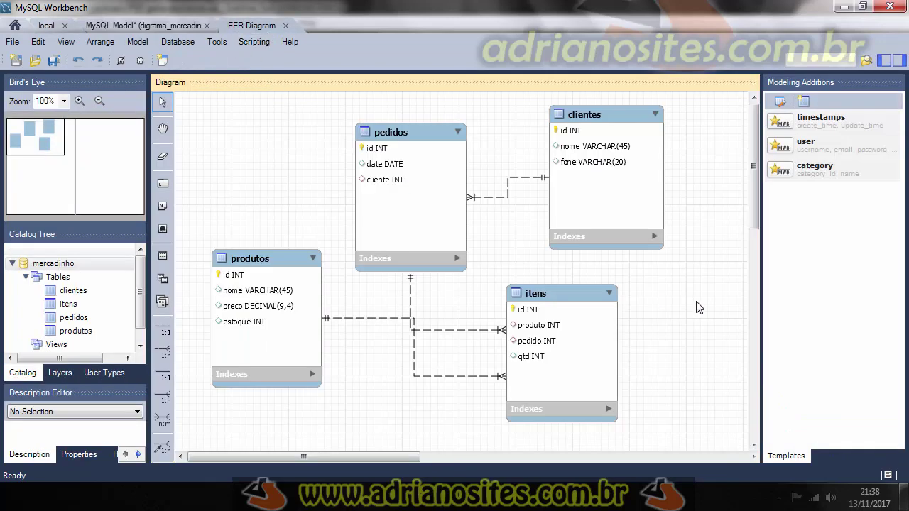
left_click(182, 42)
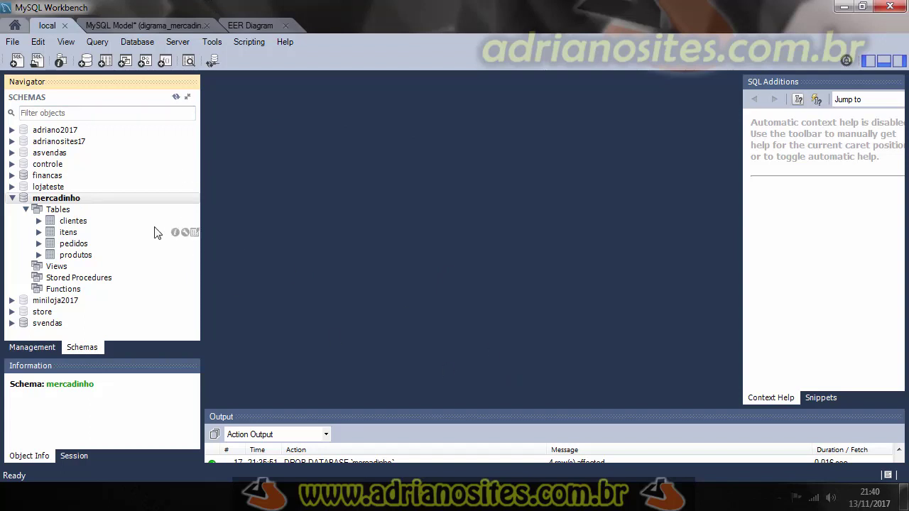
- Place a new table in the EER diagram above produtos and name it usuarios
left_click(249, 31)
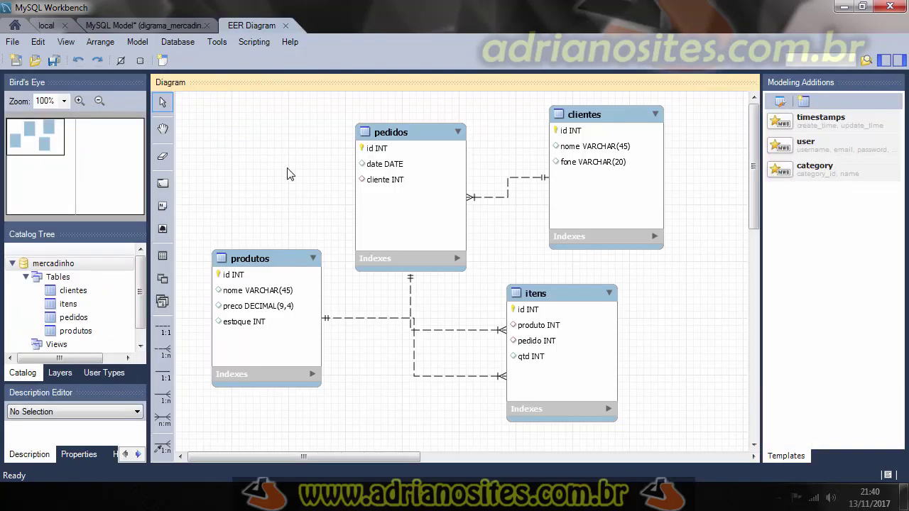
left_click(163, 256)
left_click(227, 155)
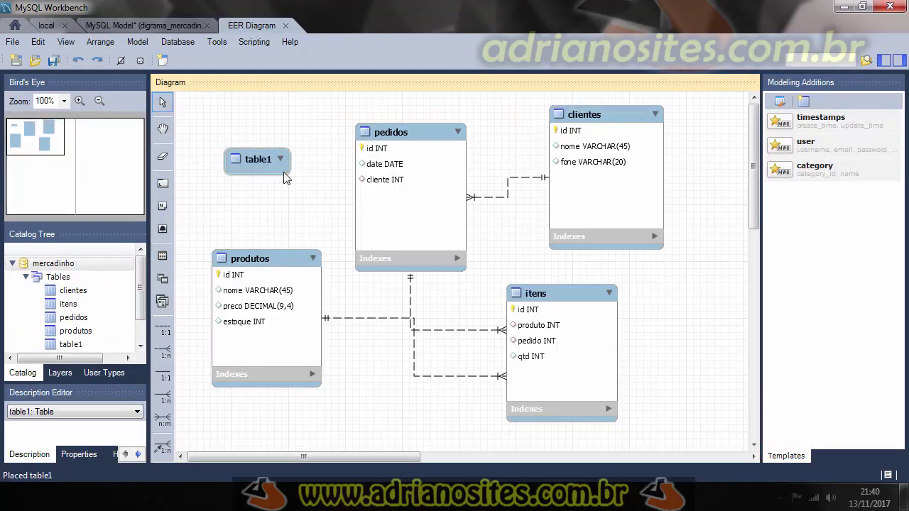
double_click(261, 168)
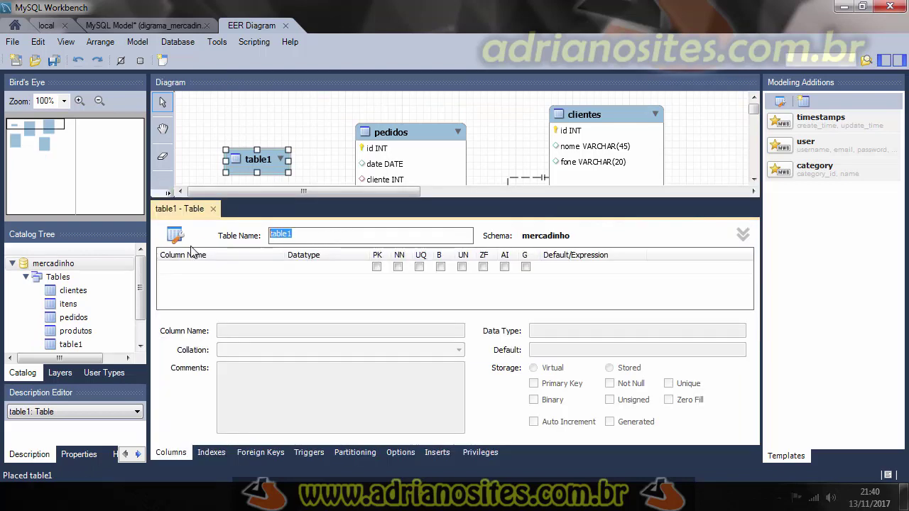
type("usuarios")
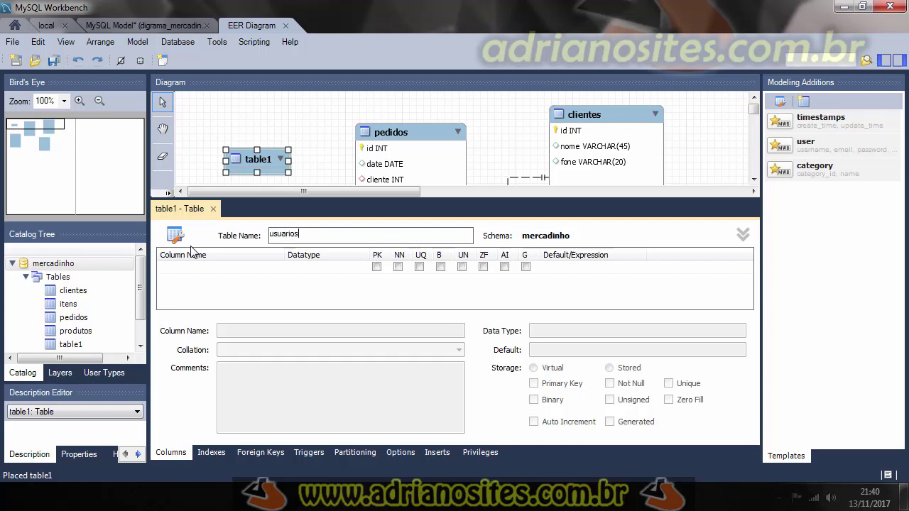
- Add the columns id (INT, primary key, not null) and nome (VARCHAR(45)) to the usuarios table
left_click(226, 270)
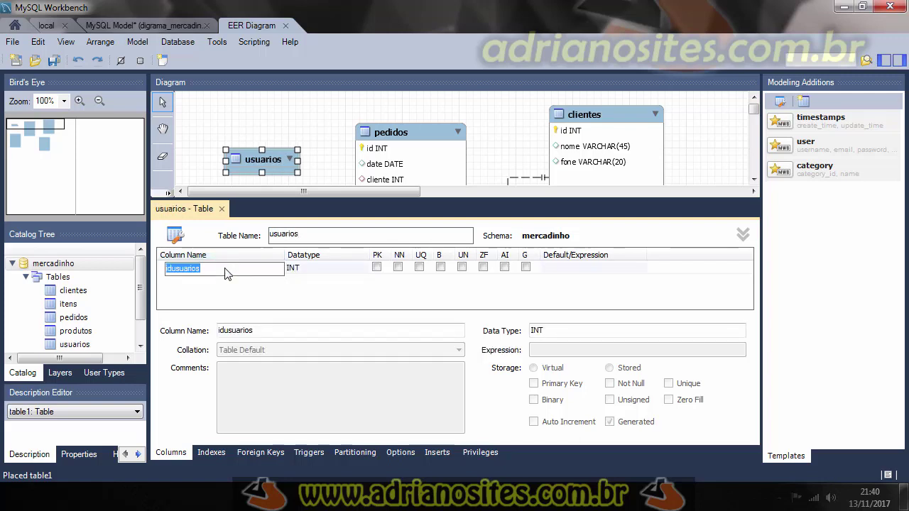
type("id")
left_click(225, 281)
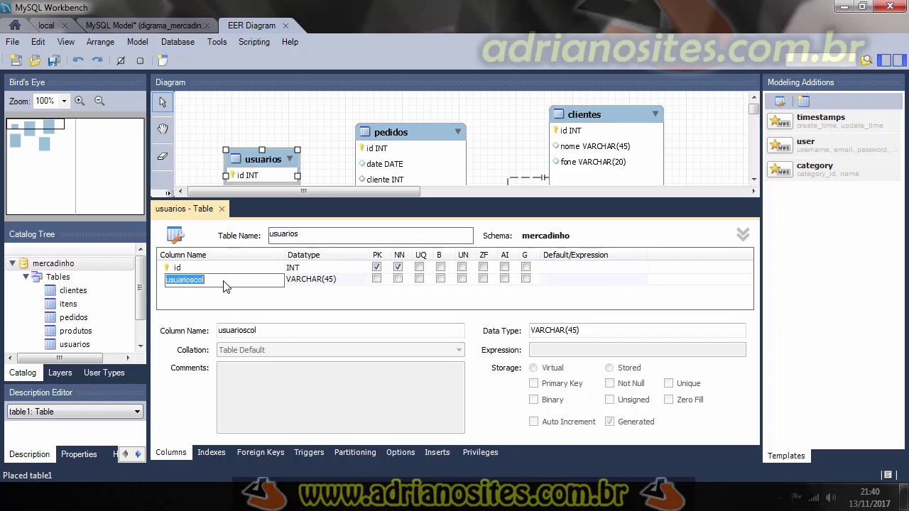
type("nome")
left_click(396, 309)
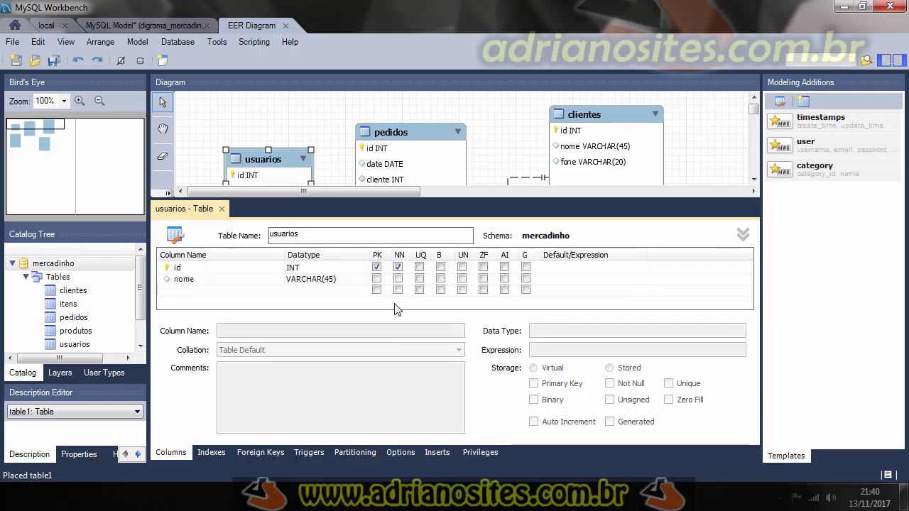
left_click(199, 269)
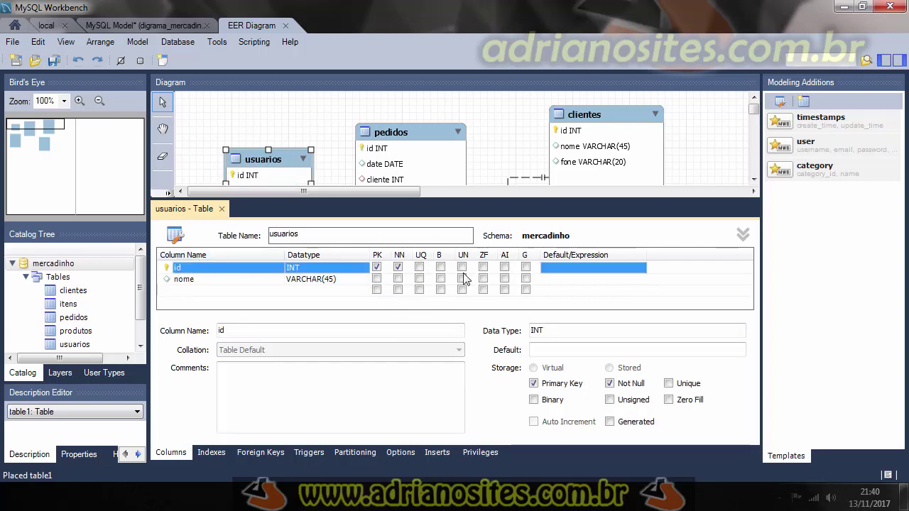
- Close the table editor, then move the usuarios table up beside pedidos and enlarge its box
left_click(228, 212)
left_click(222, 209)
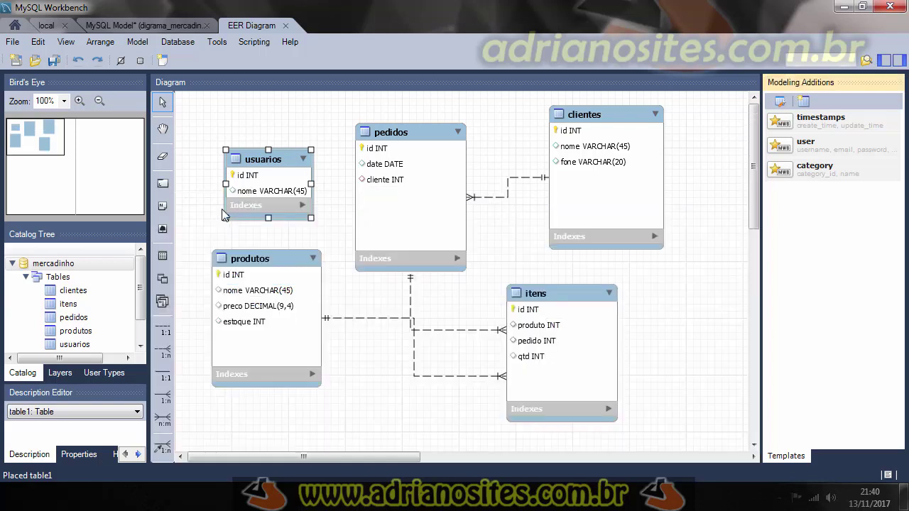
left_click_drag(282, 159, 254, 124)
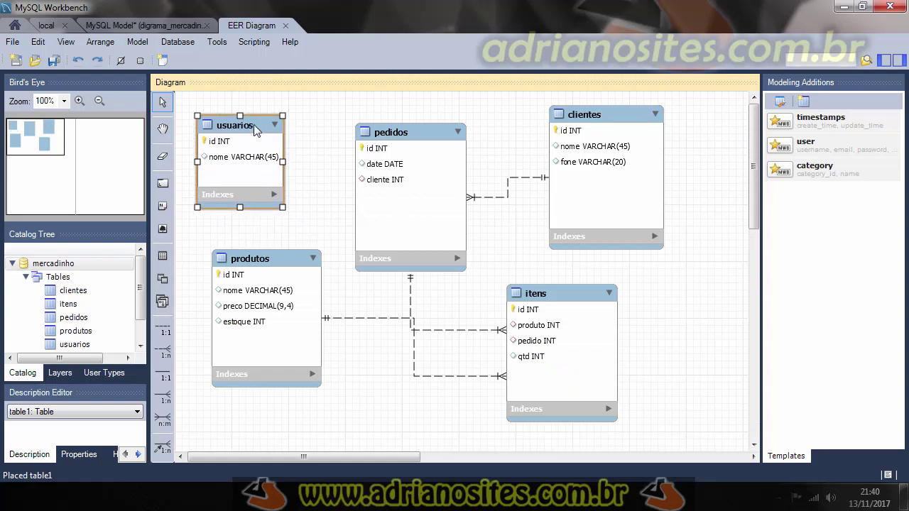
left_click_drag(282, 183, 302, 225)
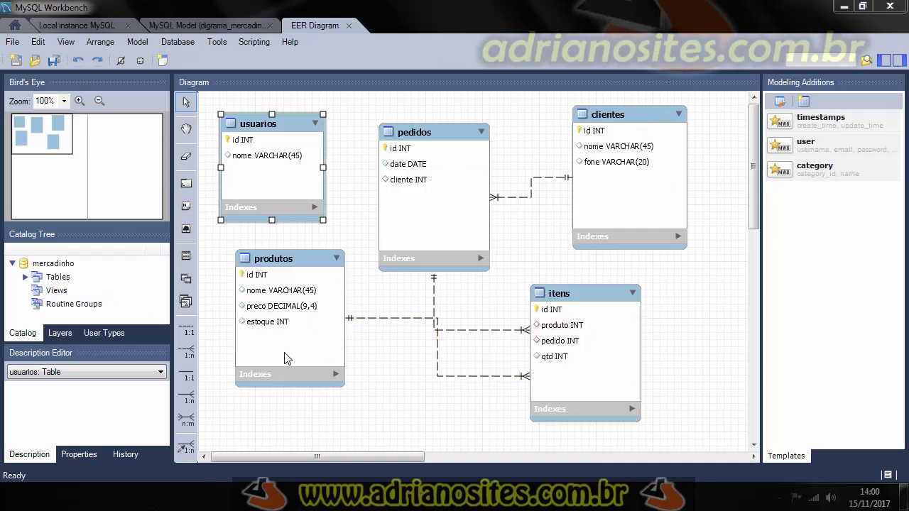
- Check which tables mercadinho contains on the local MySQL instance, and return to the EER diagram
left_click(60, 27)
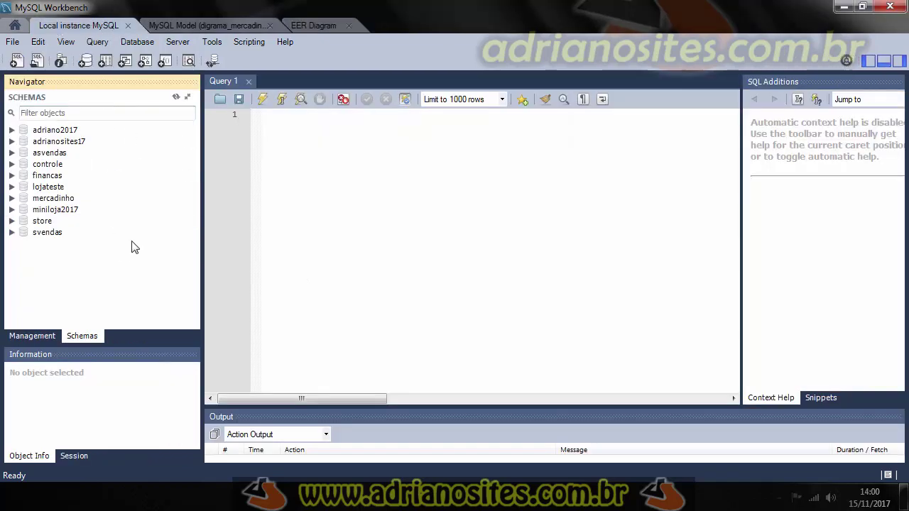
right_click(66, 261)
left_click(12, 199)
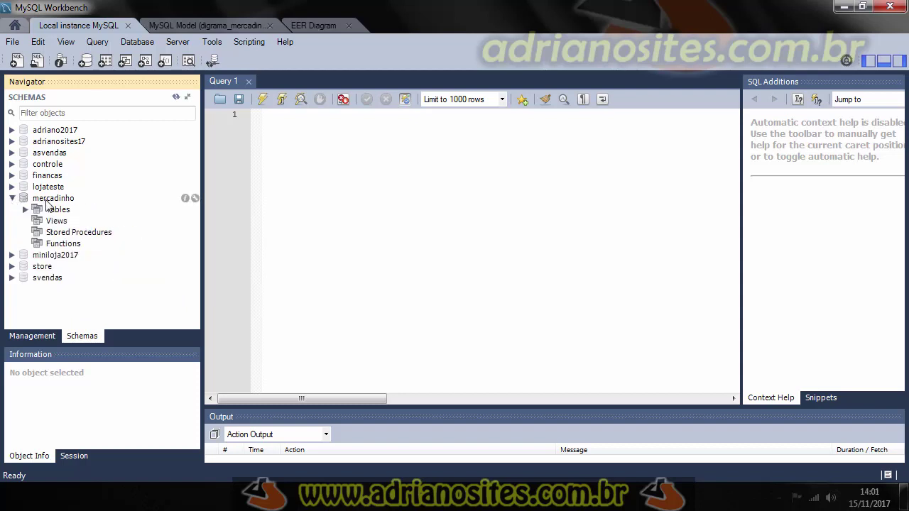
left_click(25, 210)
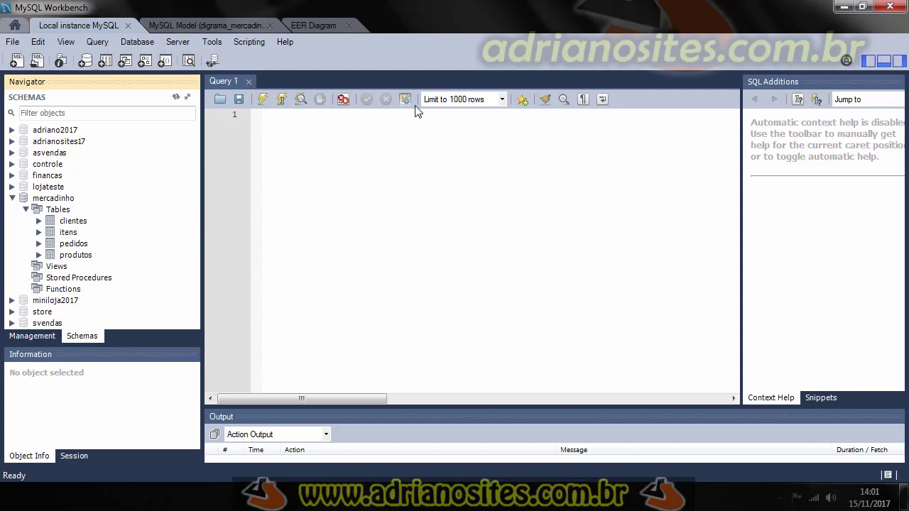
left_click(315, 25)
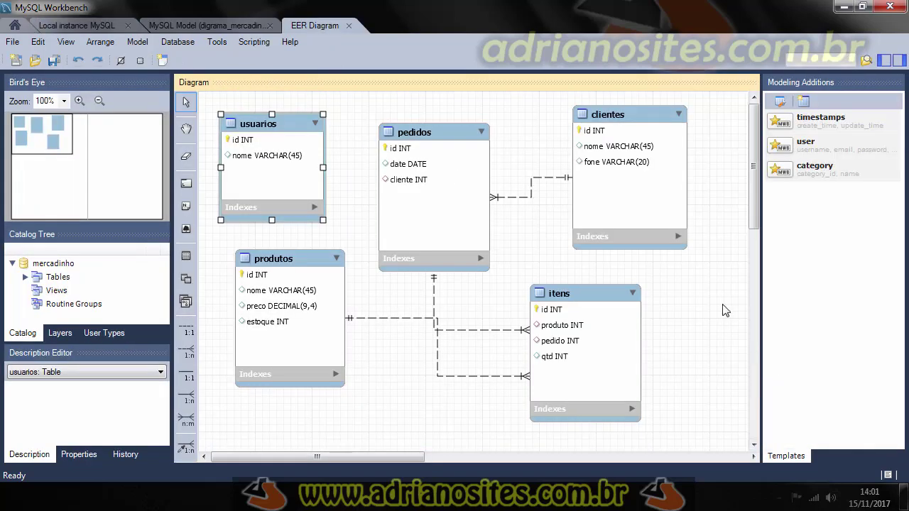
- Start Synchronize Model using the stored connection local and the default sync options, continuing to the schema selection
left_click(724, 310)
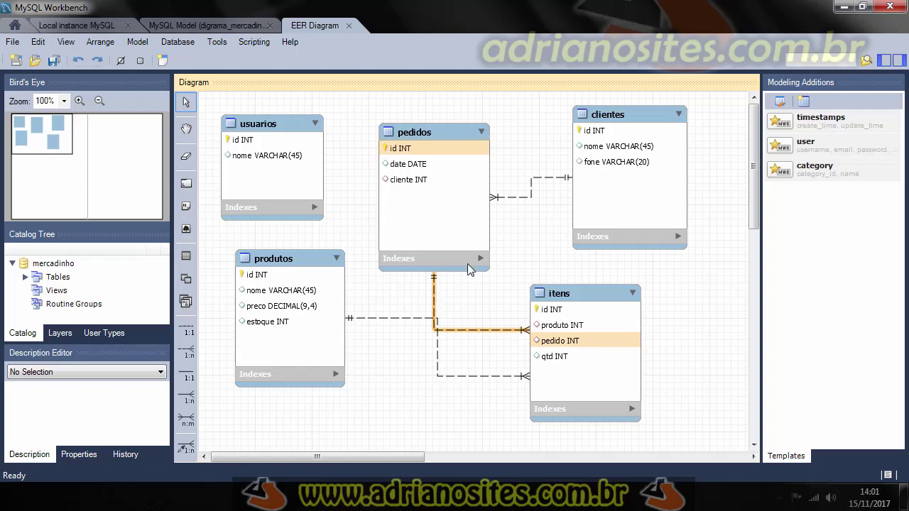
left_click(178, 42)
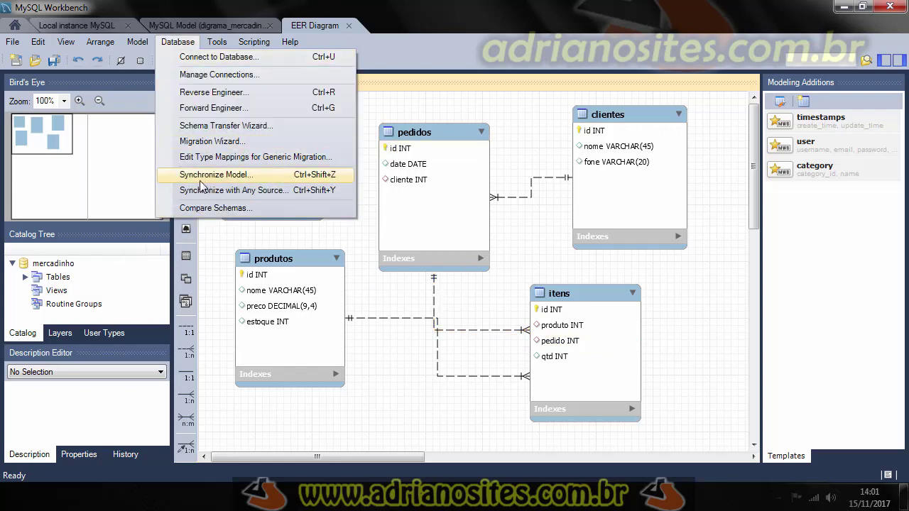
left_click(302, 177)
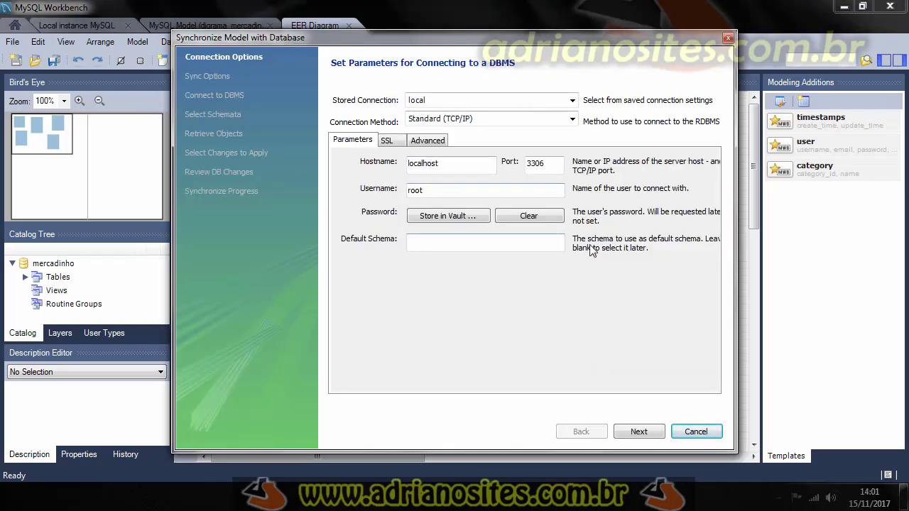
left_click(639, 431)
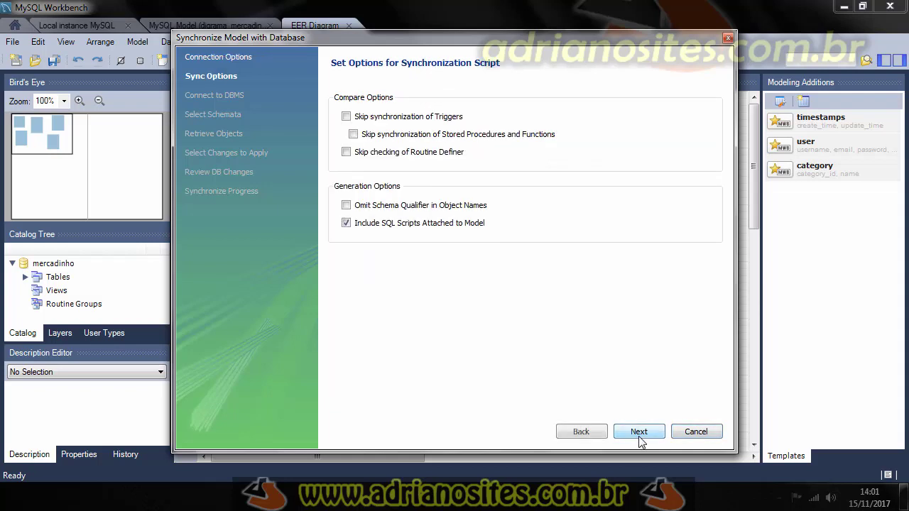
left_click(638, 431)
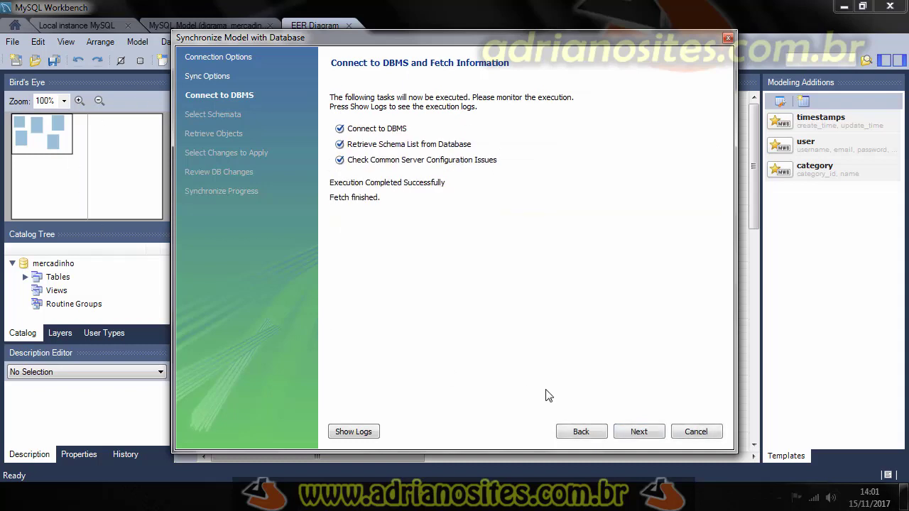
left_click(638, 429)
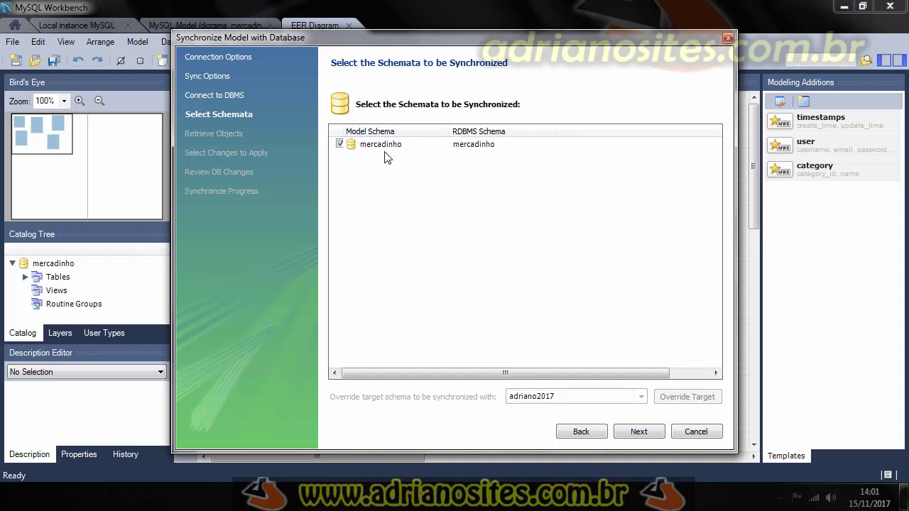
- Choose the mercadinho schema for synchronization and retrieve its objects to compare the model with the database
left_click(476, 147)
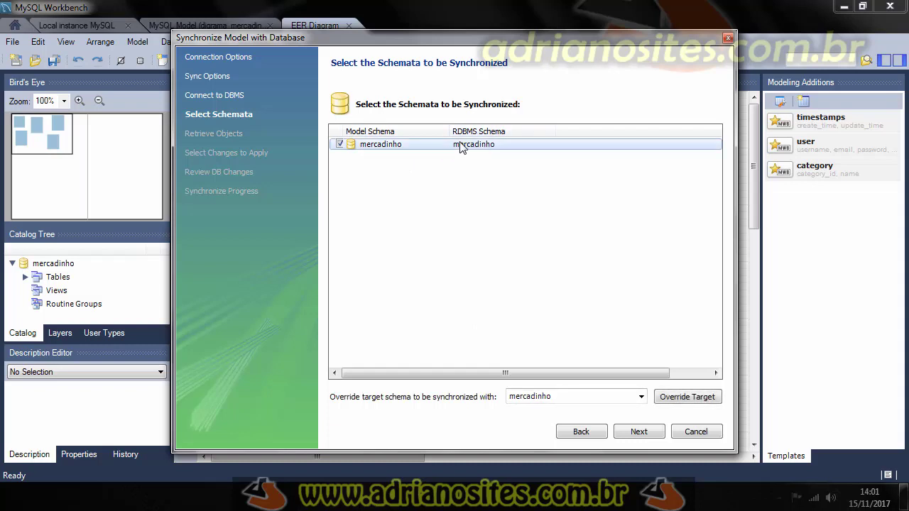
left_click(639, 432)
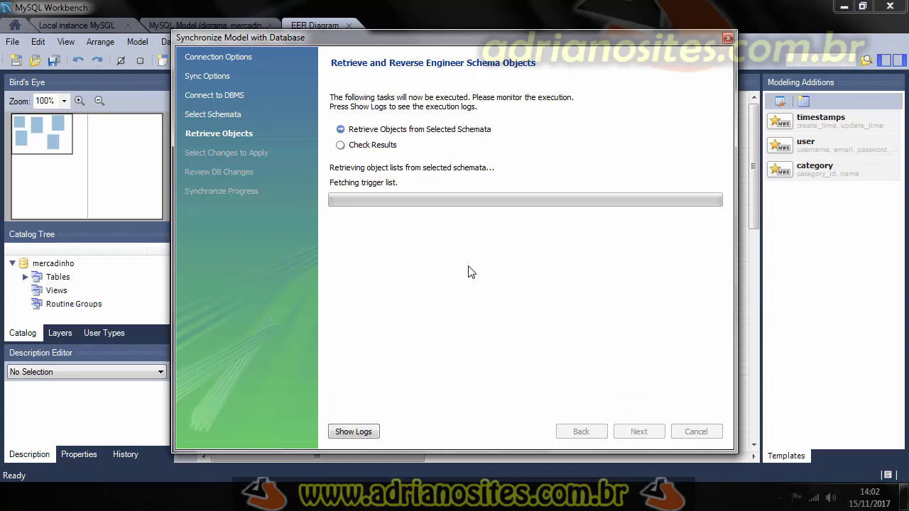
left_click(637, 435)
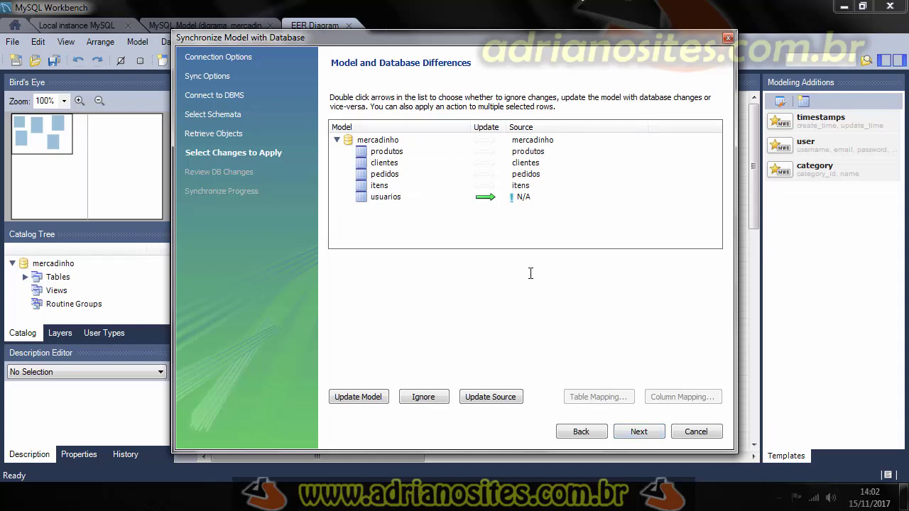
- Examine the model and database differences for each mercadinho table, including the SQL proposed for usuarios
left_click(392, 145)
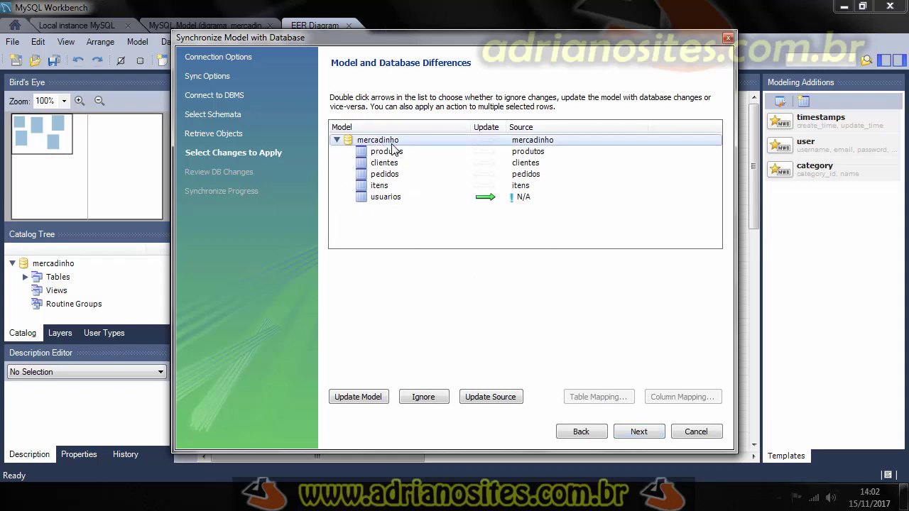
left_click(389, 154)
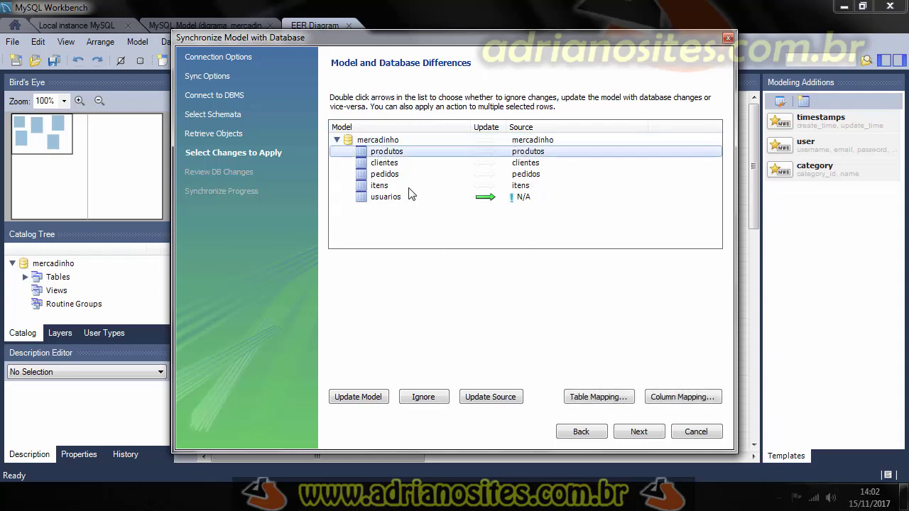
left_click(383, 164)
left_click(391, 176)
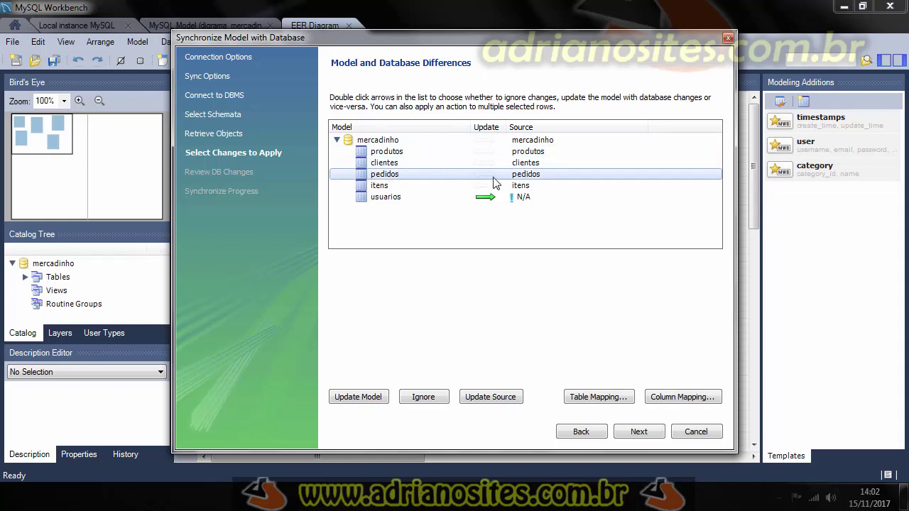
left_click(386, 186)
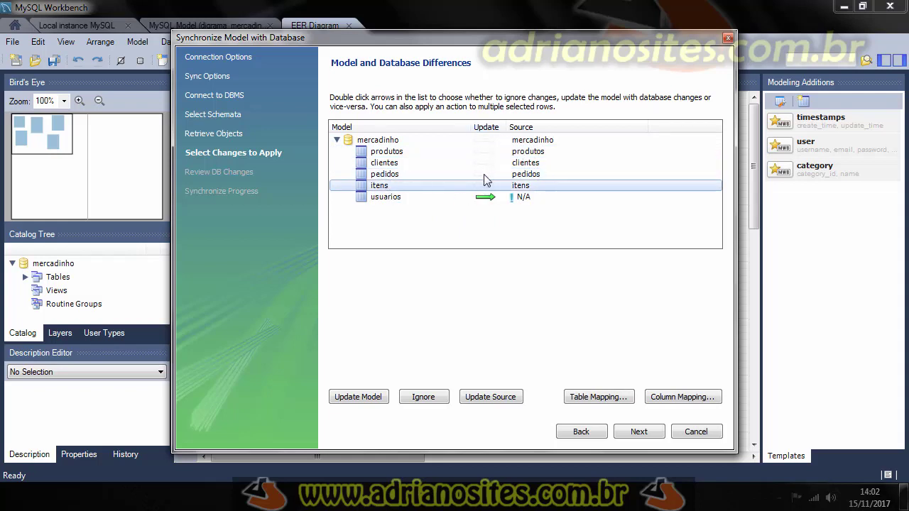
left_click(387, 198)
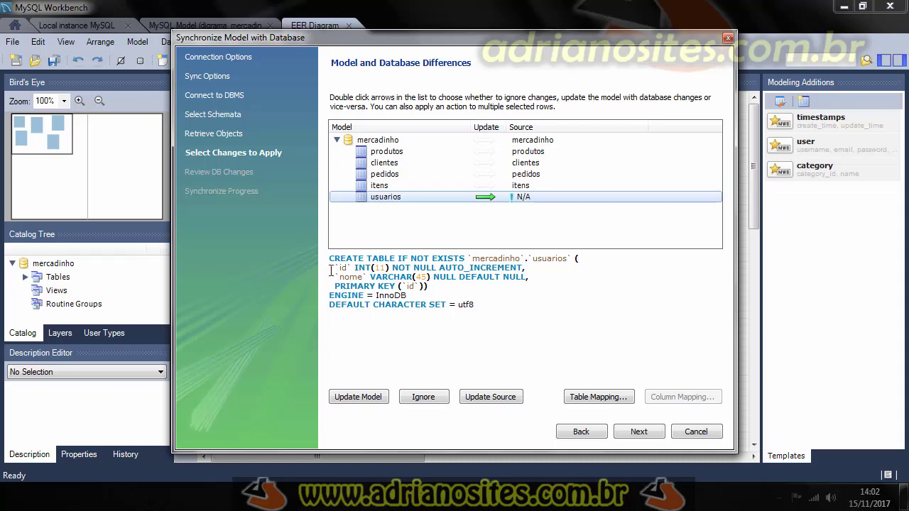
left_click_drag(329, 258, 495, 343)
left_click(494, 343)
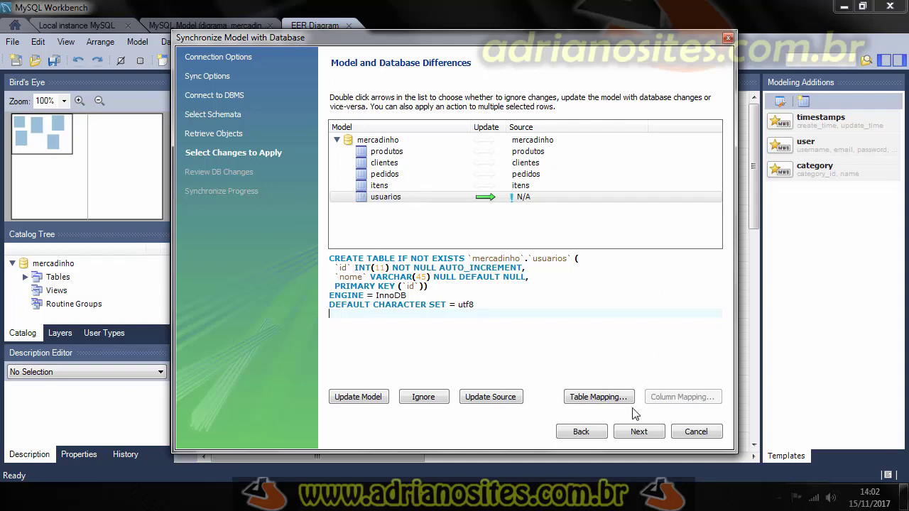
- Execute the synchronization script that creates the usuarios table in mercadinho, and close the wizard
left_click(640, 432)
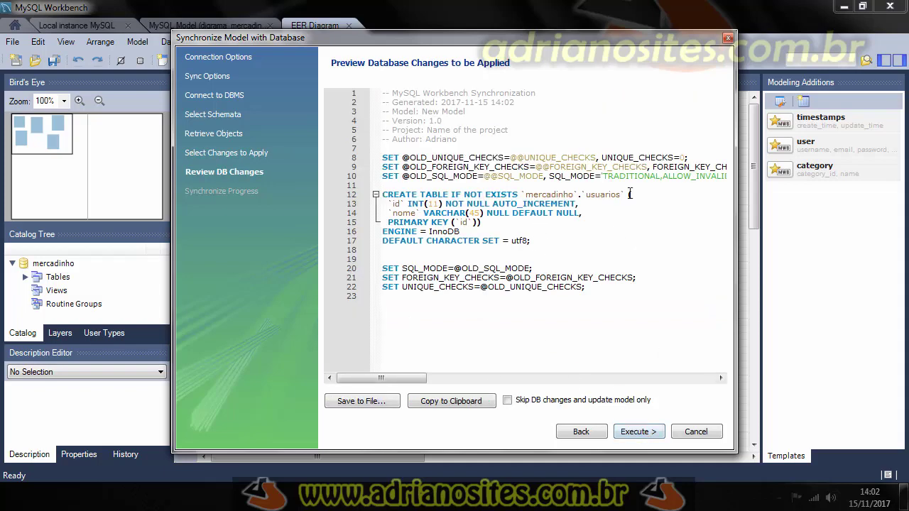
left_click(635, 431)
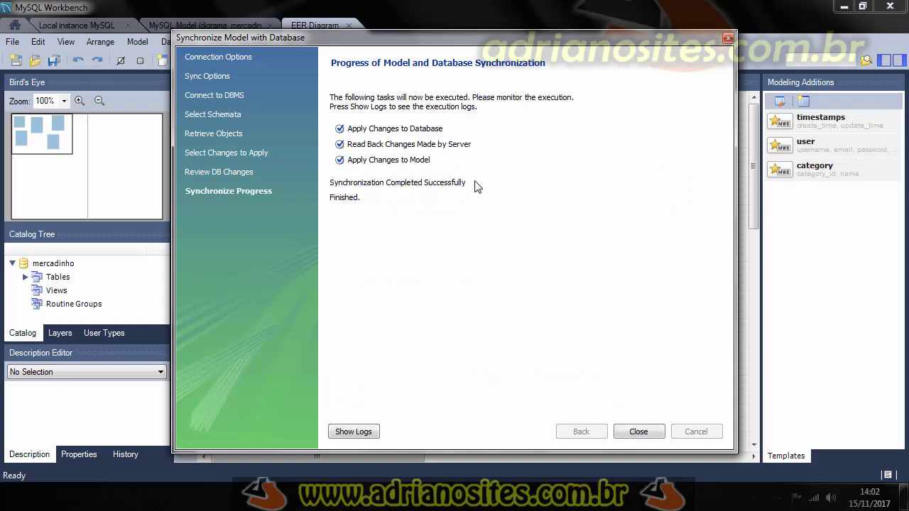
left_click(629, 436)
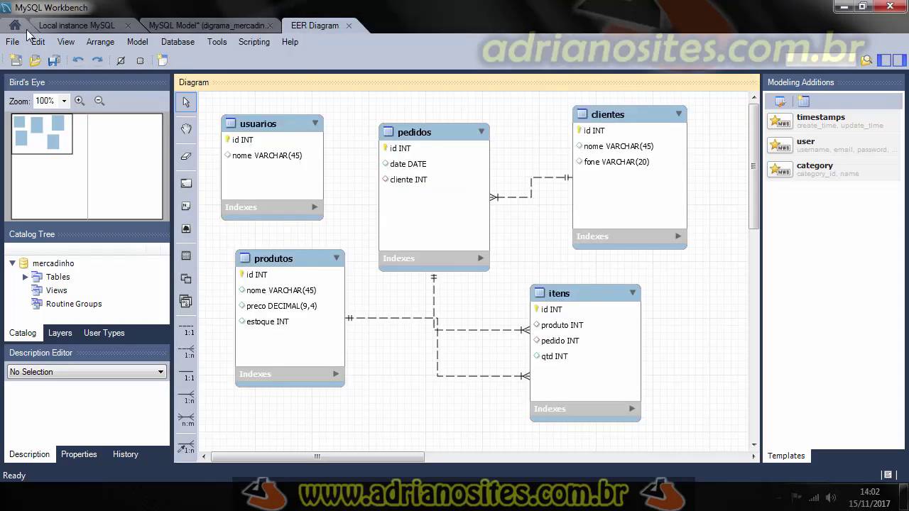
- On the local MySQL instance, make mercadinho the active schema, refresh all schemas and inspect the usuarios table
left_click(54, 27)
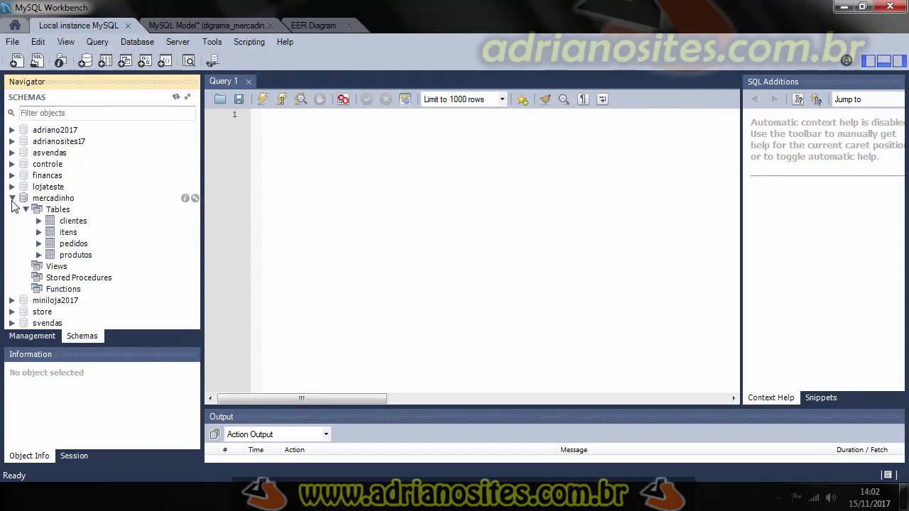
left_click(53, 201)
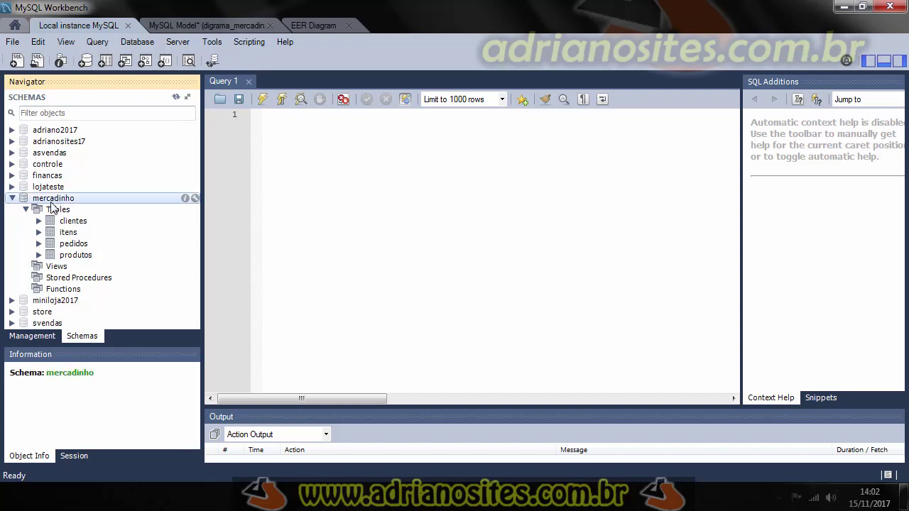
double_click(53, 201)
right_click(113, 315)
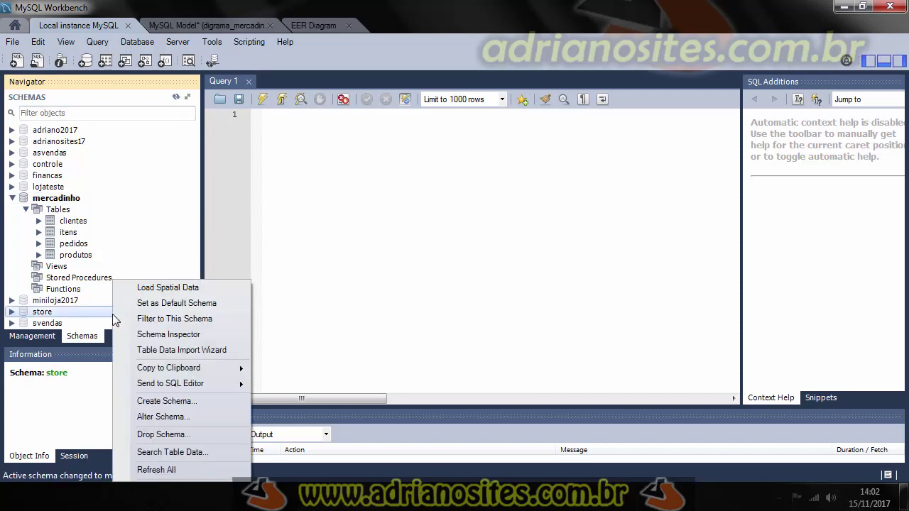
left_click(171, 470)
left_click(73, 267)
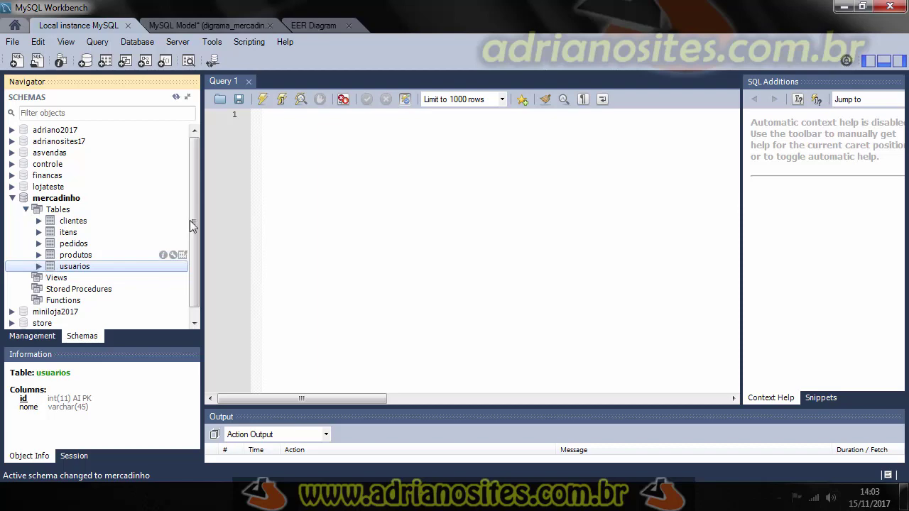
- Return to the EER diagram and move the pedidos table up until it is level with clientes
left_click(314, 26)
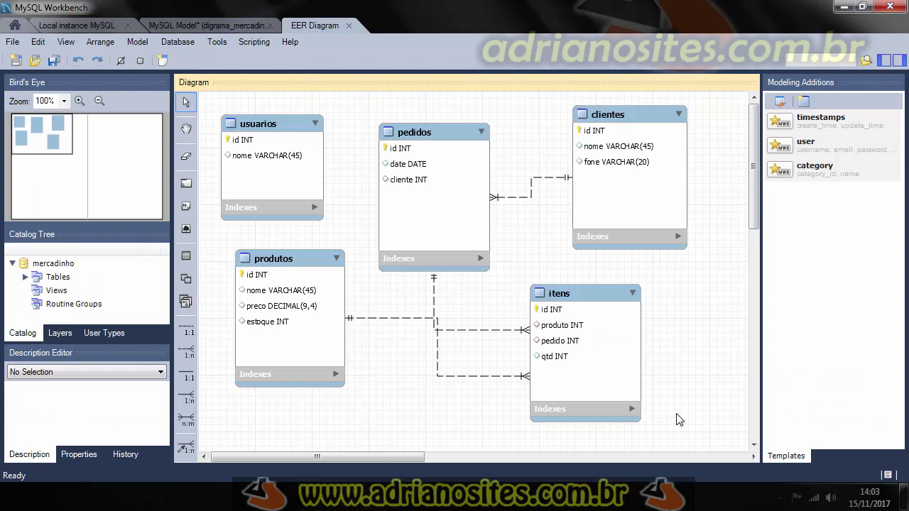
mouse_move(441, 134)
left_mouse_down()
mouse_move(465, 109)
mouse_move(438, 130)
left_mouse_up()
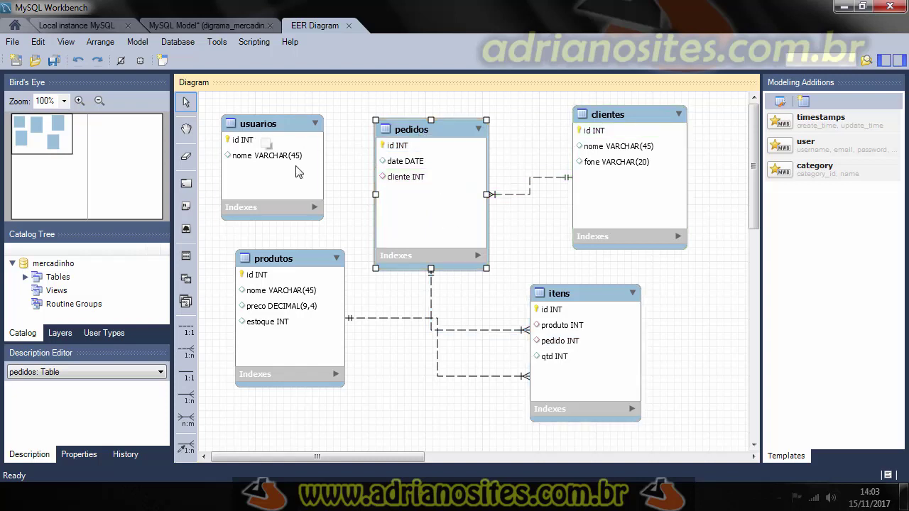
left_click_drag(444, 178, 454, 160)
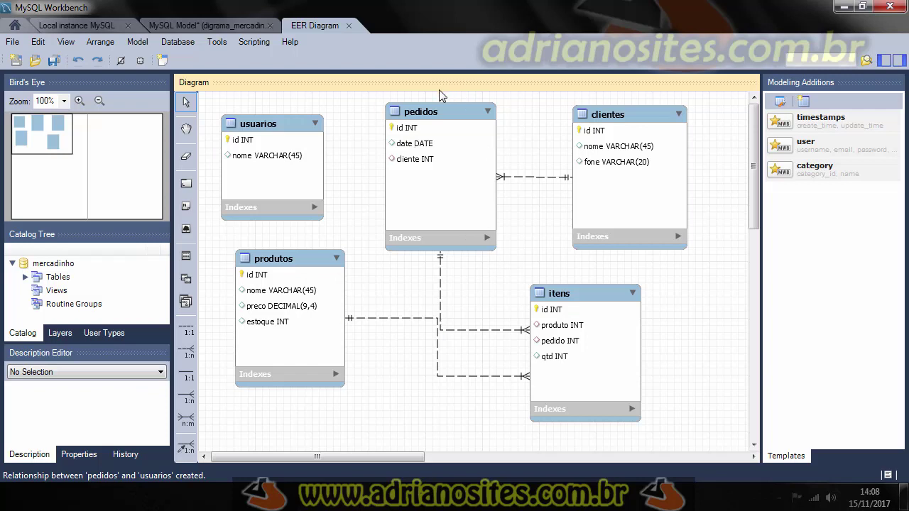
- Create a 1:n non-identifying relationship with pedidos holding the foreign key and usuarios as the referenced table
left_click(186, 352)
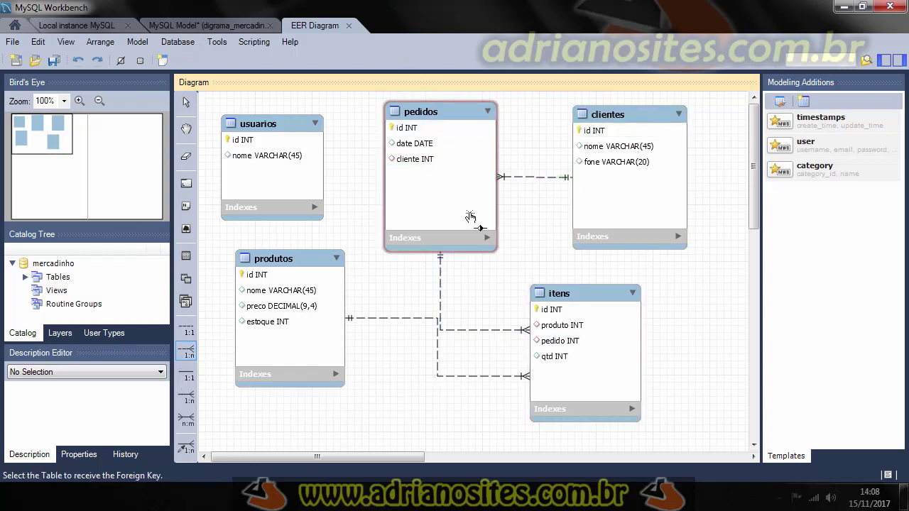
left_click(426, 200)
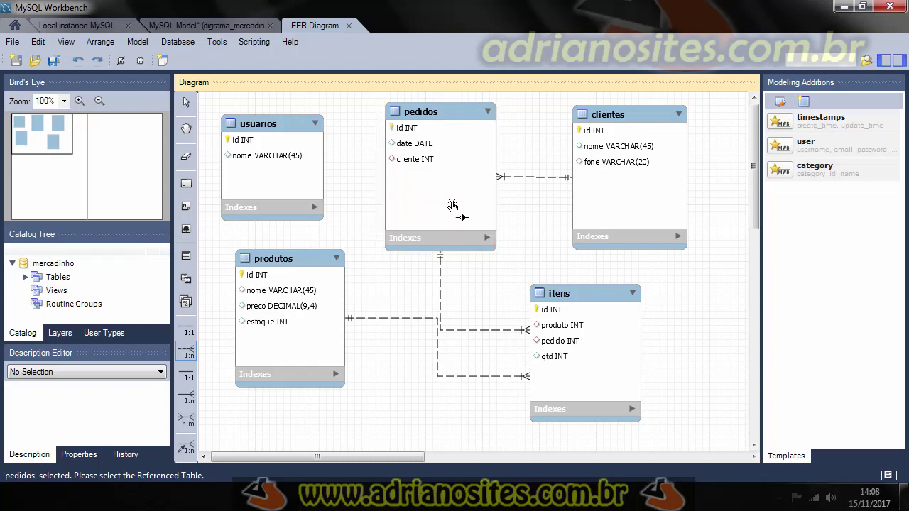
left_click(248, 144)
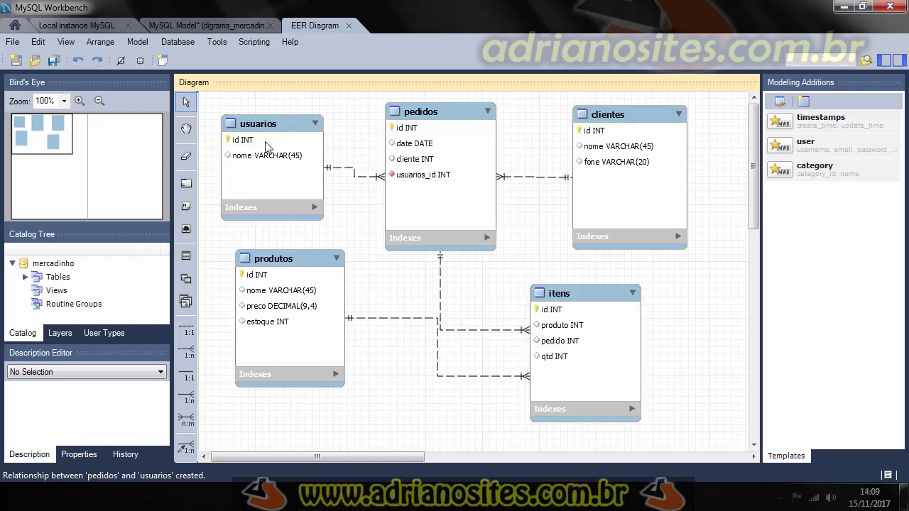
left_click(340, 175)
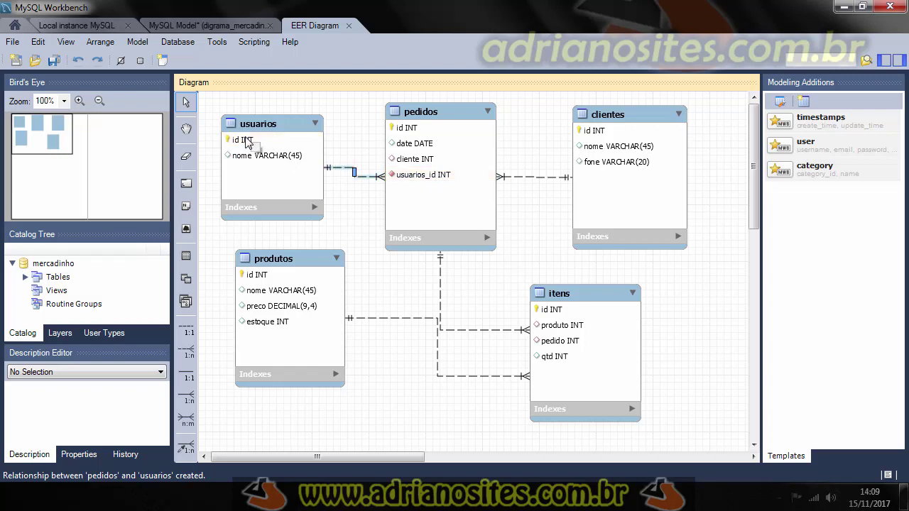
left_click(341, 147)
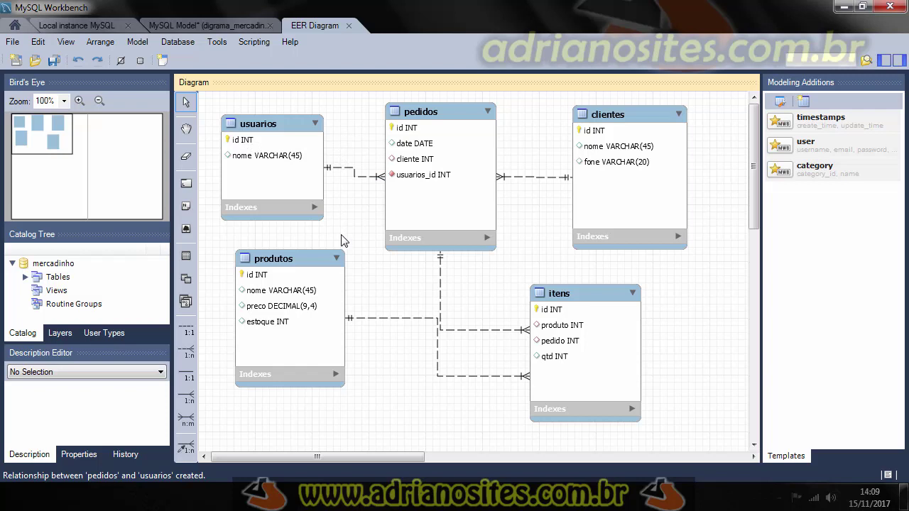
- Move the usuarios table to the diagram's upper edge and enlarge its box until it nearly reaches produtos
left_click_drag(264, 124, 262, 102)
left_click_drag(322, 198, 329, 237)
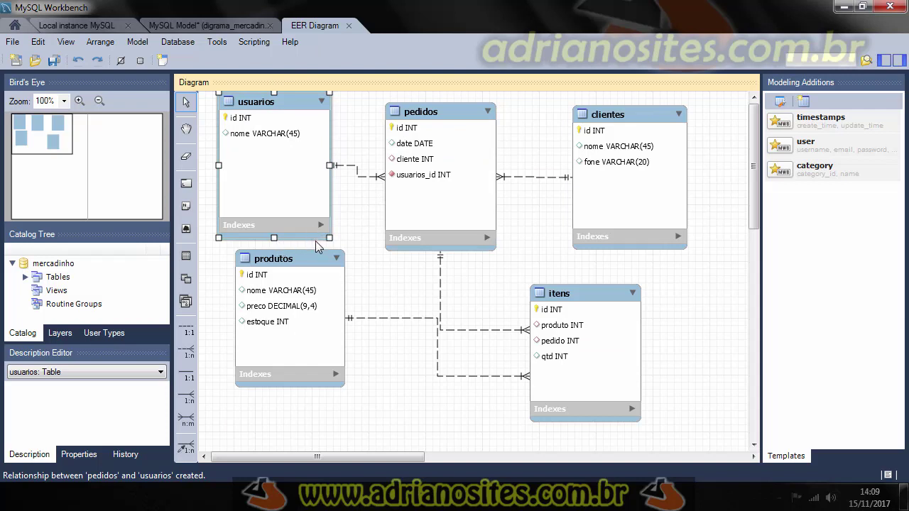
- Delete the relationship between usuarios and pedidos along with its usuarios_id foreign key column
right_click(350, 171)
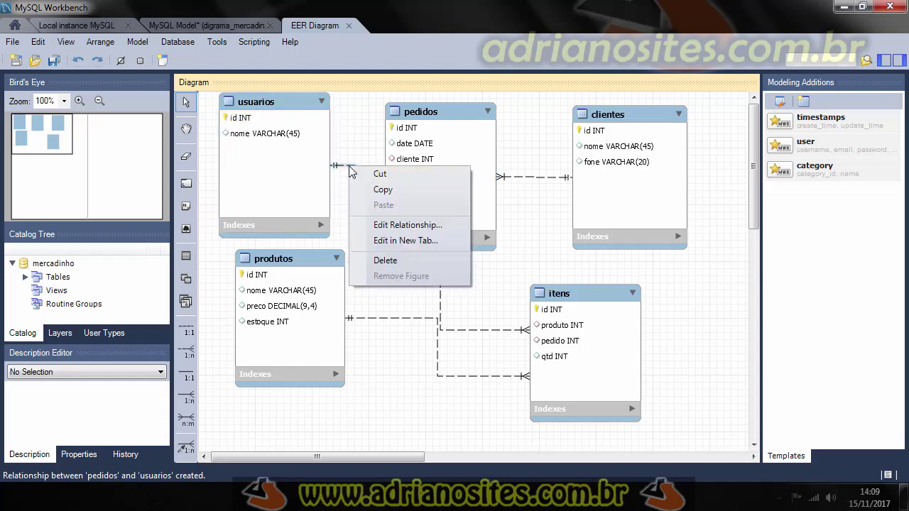
left_click(380, 260)
left_click(396, 241)
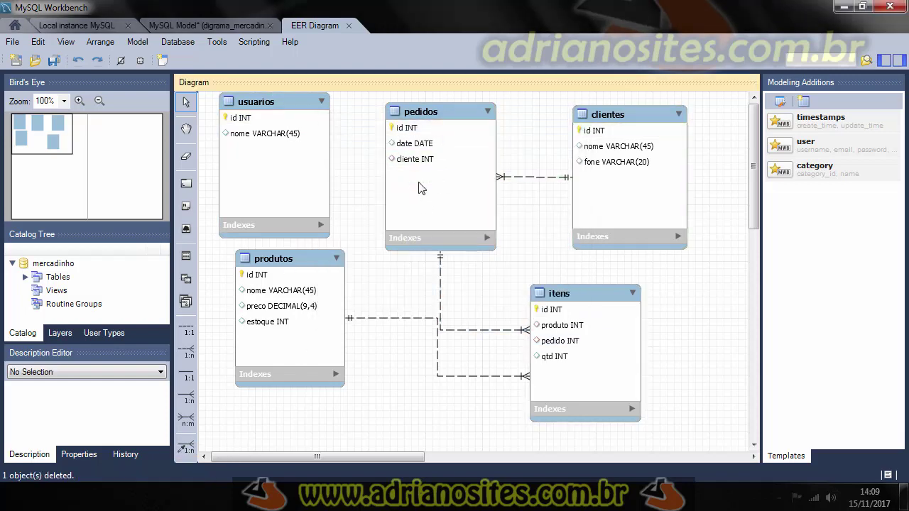
- Open the pedidos table for editing and add a column named usuario below cliente
double_click(429, 112)
left_click(221, 295)
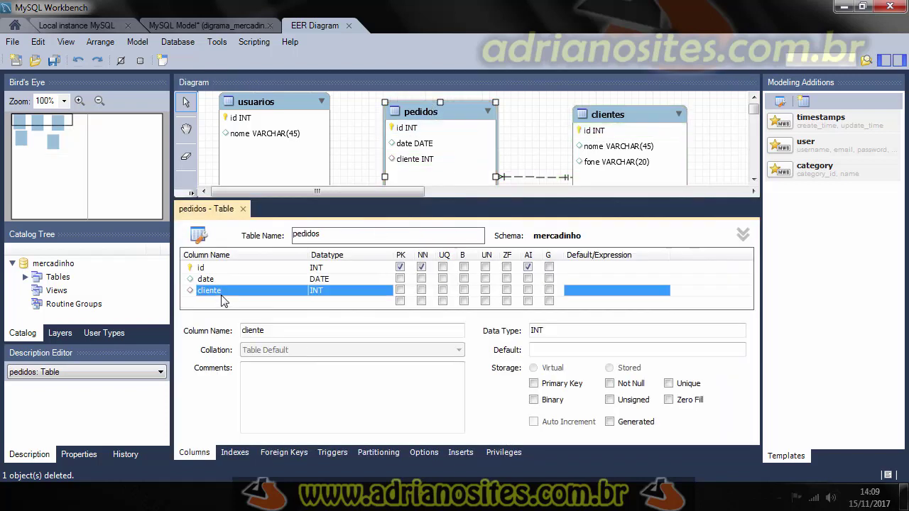
left_click(221, 301)
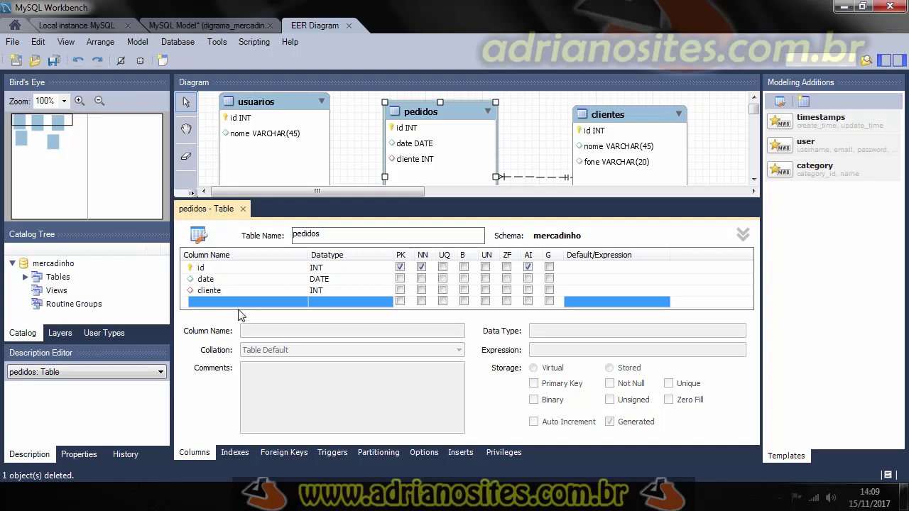
left_click(231, 301)
type("usuario")
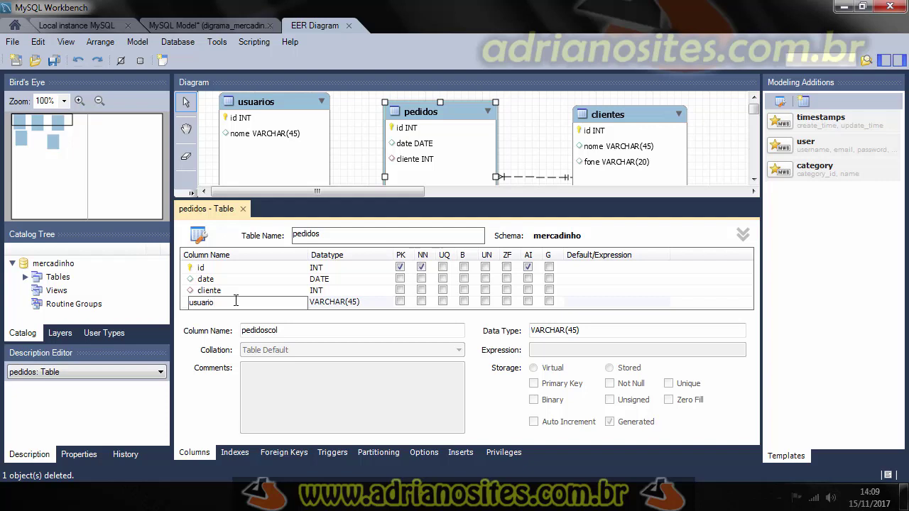
- Set the usuario column's datatype to INT, mark it Not Null, and close the pedidos table editor
left_click(341, 303)
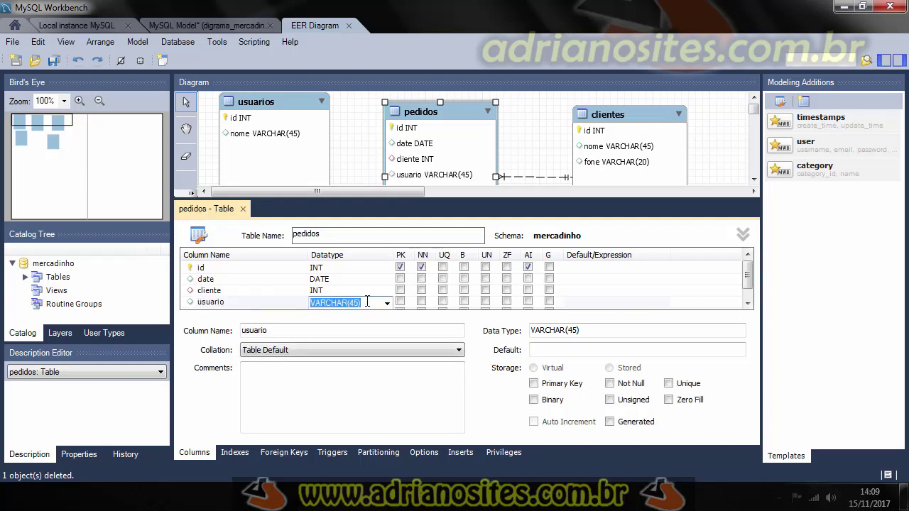
type("int")
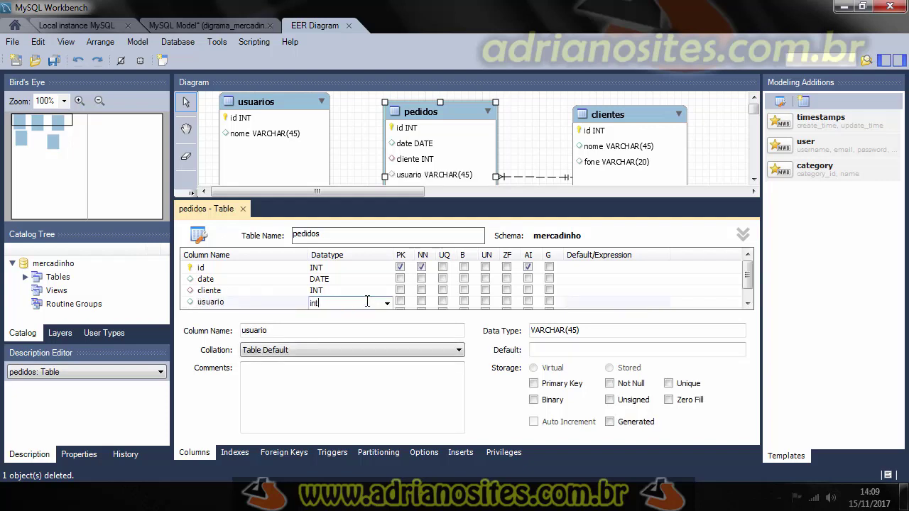
left_click(387, 303)
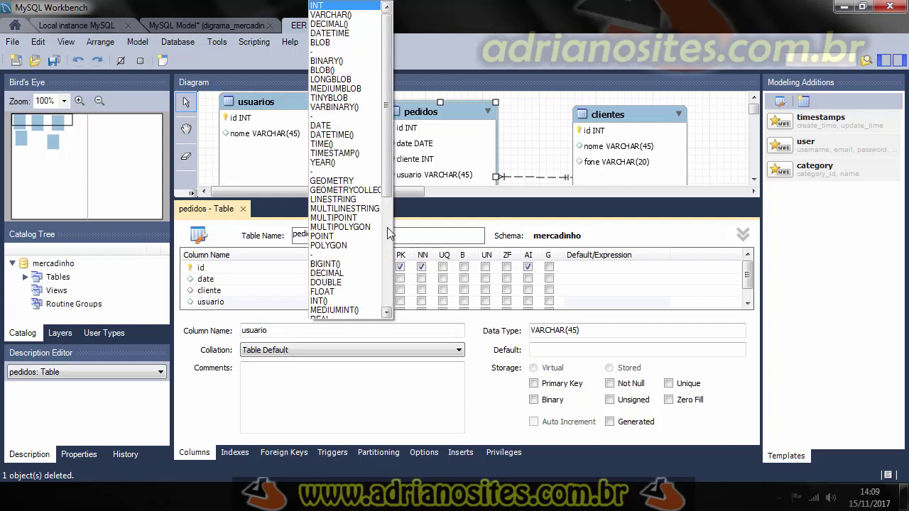
left_click(334, 6)
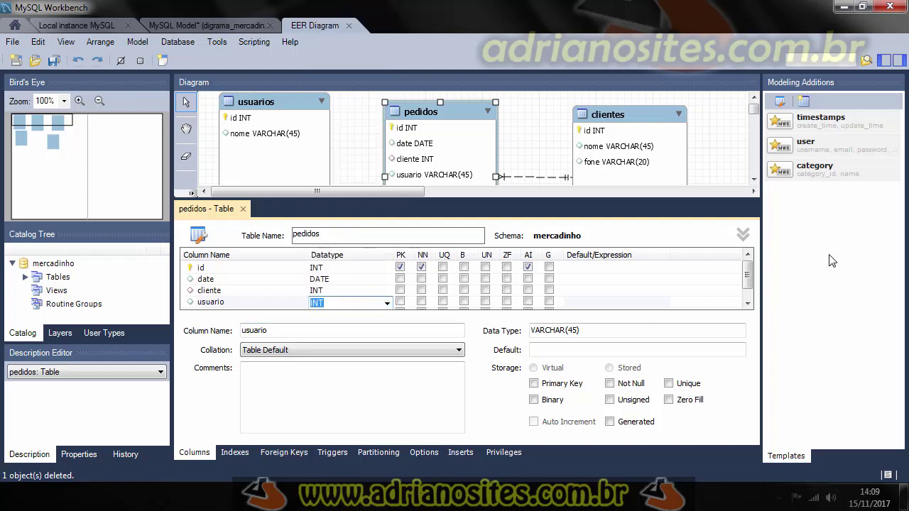
scroll(747, 282, "down", 1)
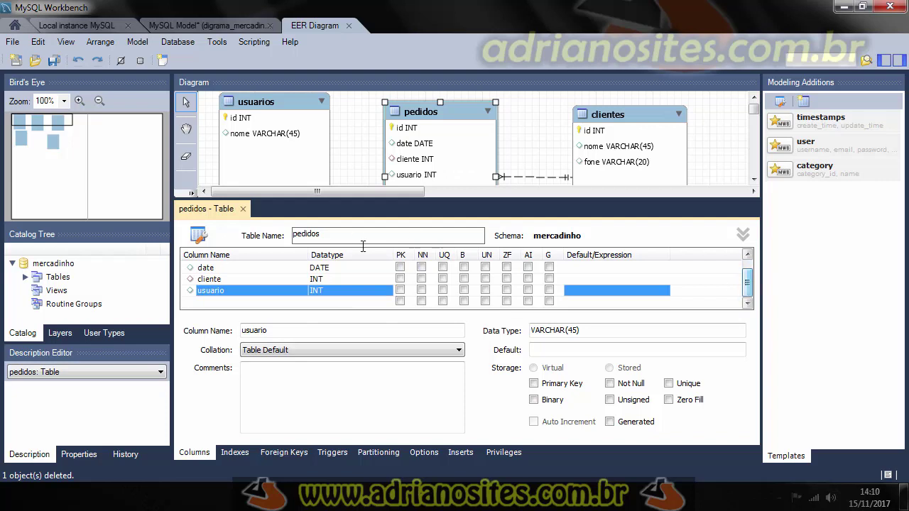
left_click(421, 290)
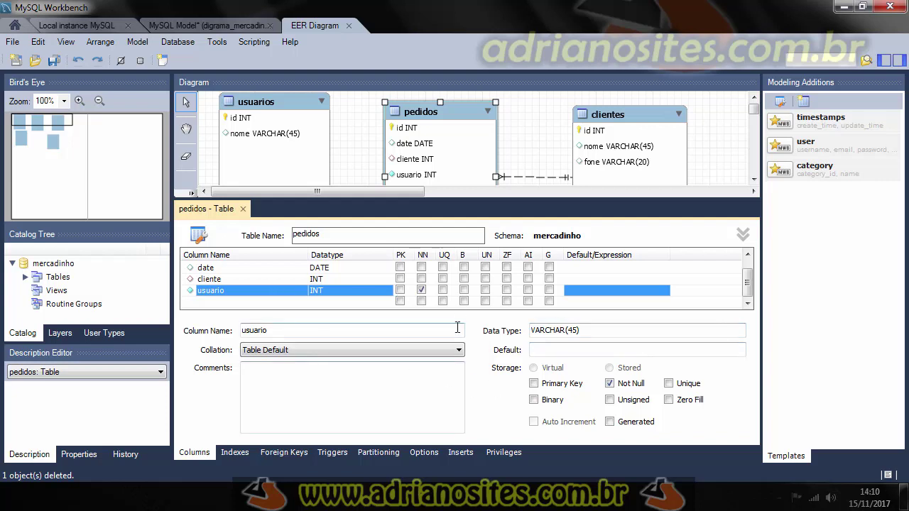
left_click(242, 209)
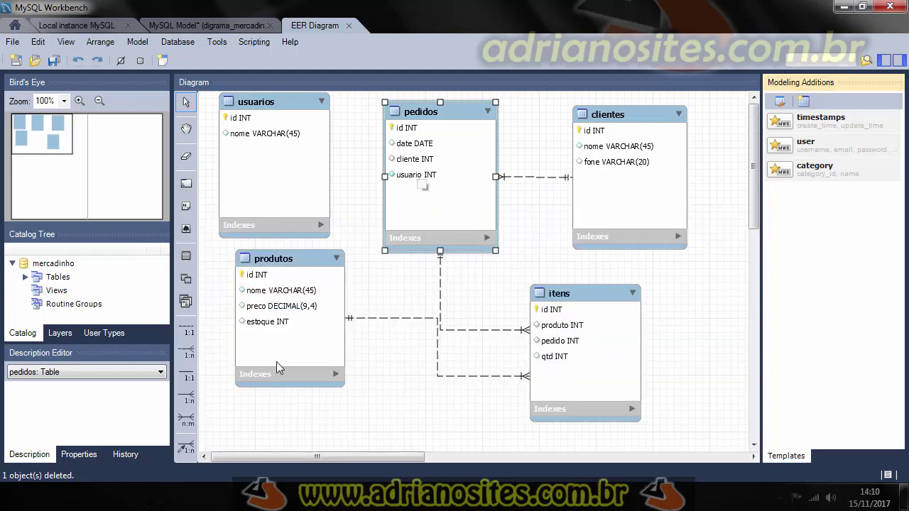
- Relate pedidos to usuarios using existing columns, with usuario as foreign key and id as referenced column, and save the model
left_click(186, 452)
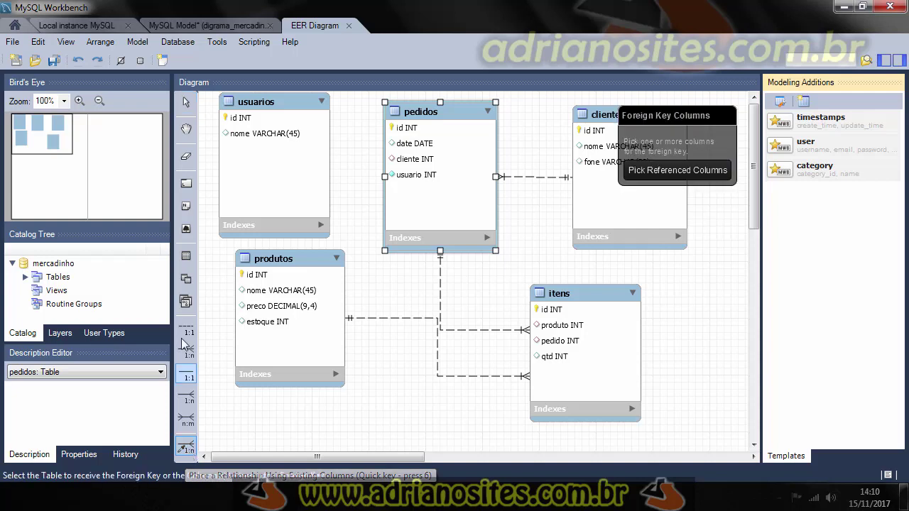
left_click(416, 175)
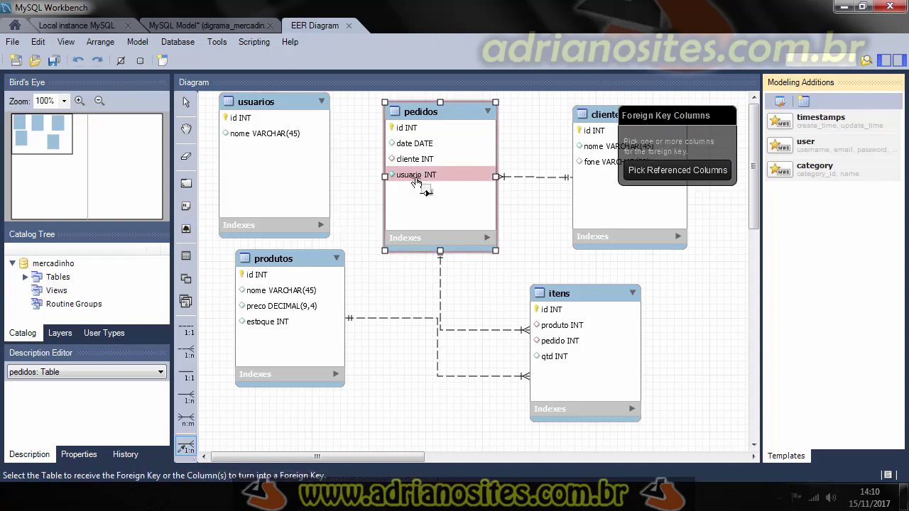
left_click(417, 177)
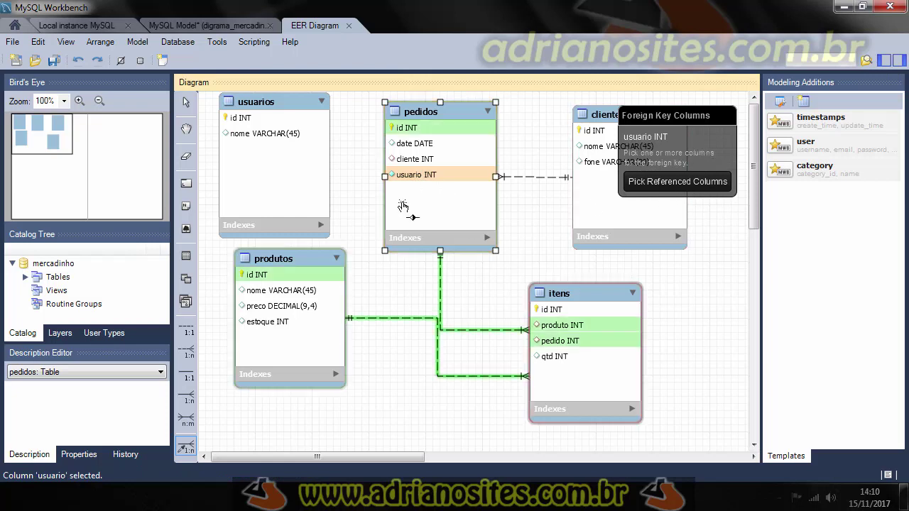
left_click(250, 121)
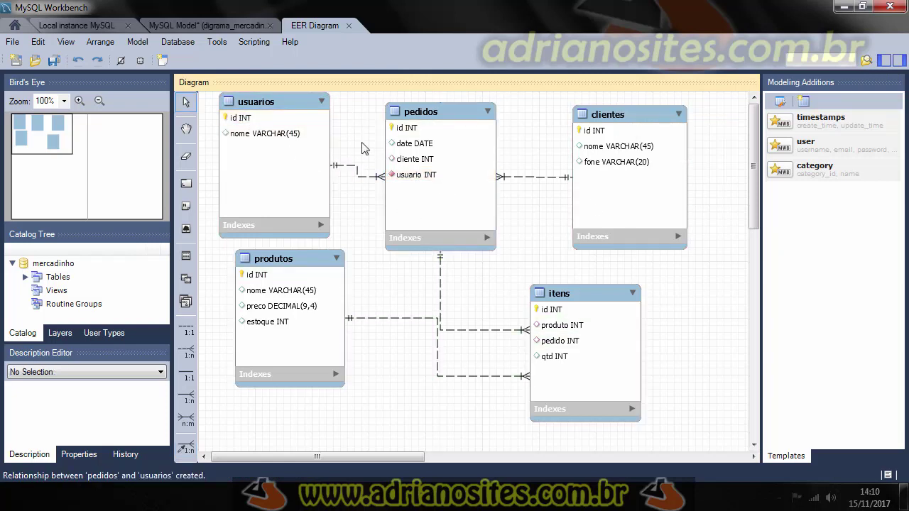
left_click(54, 62)
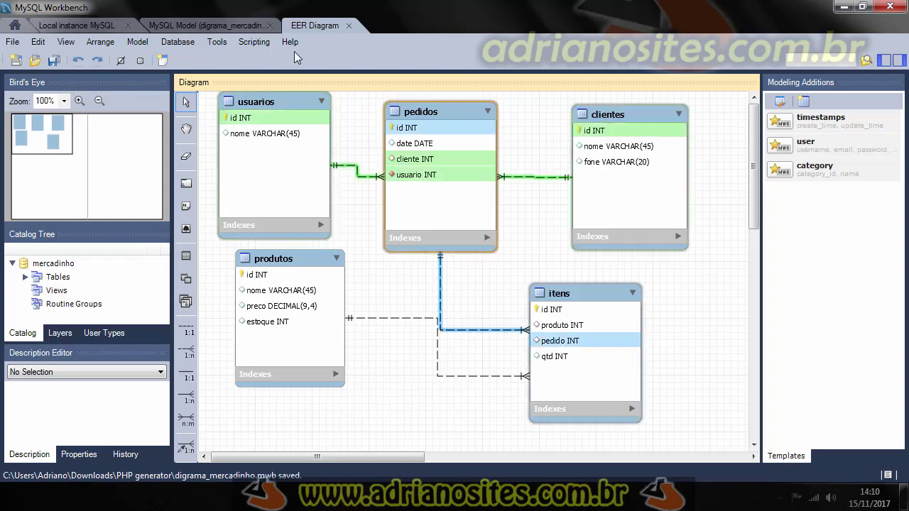
- Start Synchronize Model with the local connection and default options, and proceed to the comparison of mercadinho's model and database
left_click(178, 43)
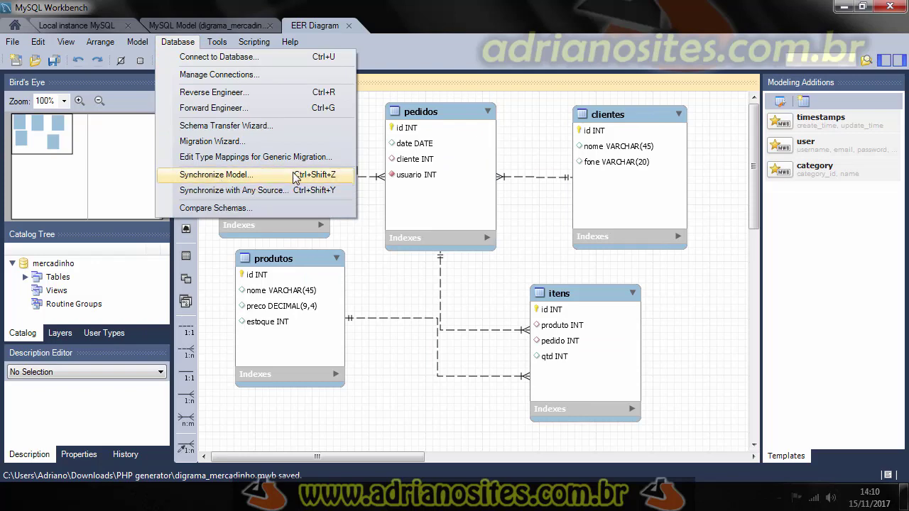
left_click(213, 175)
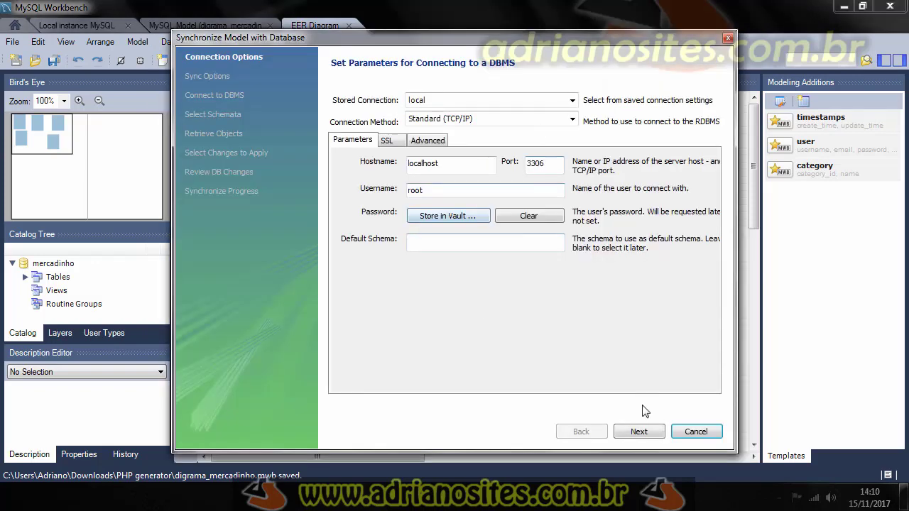
left_click(638, 434)
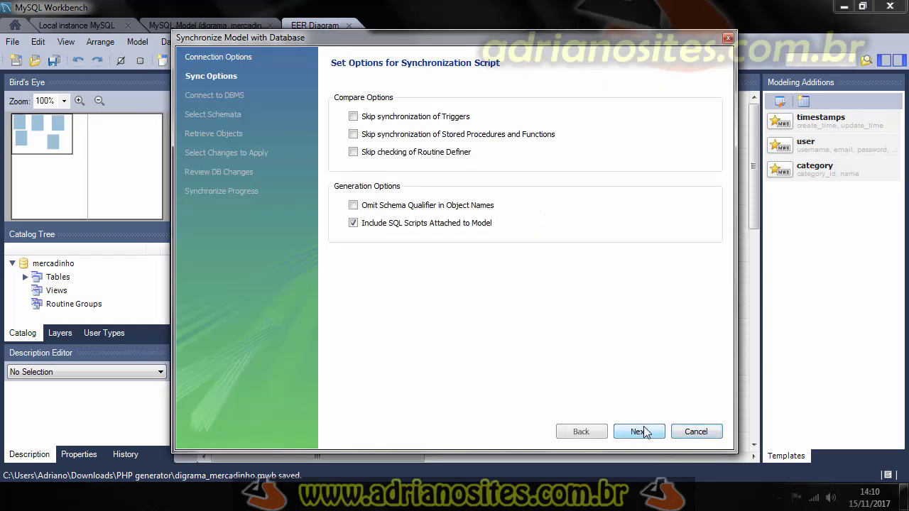
left_click(635, 434)
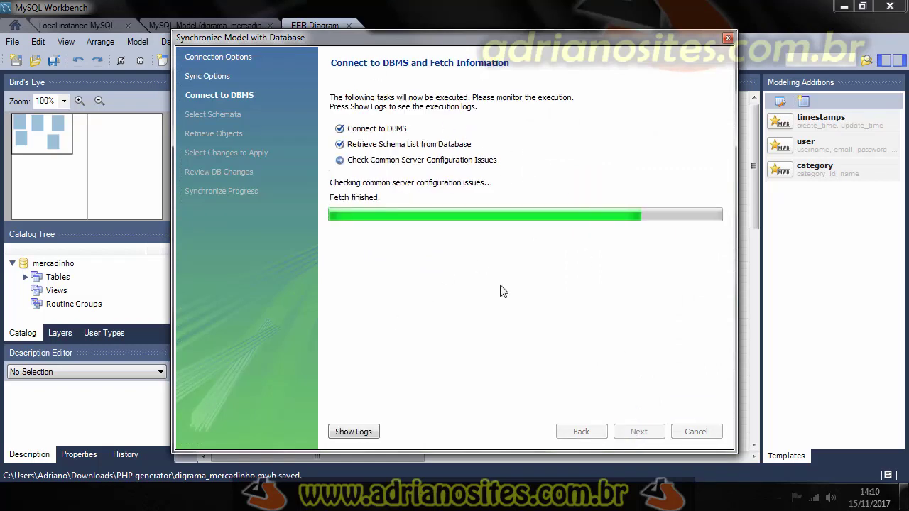
left_click(628, 433)
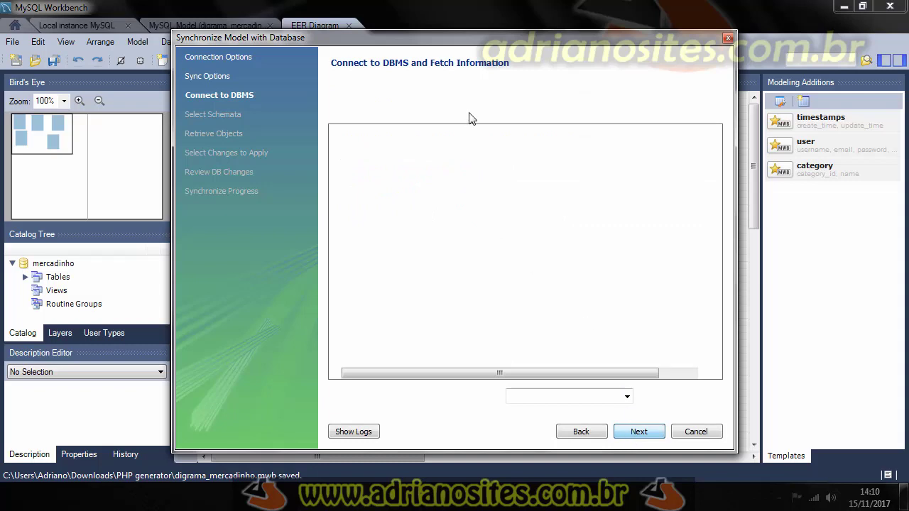
left_click(634, 434)
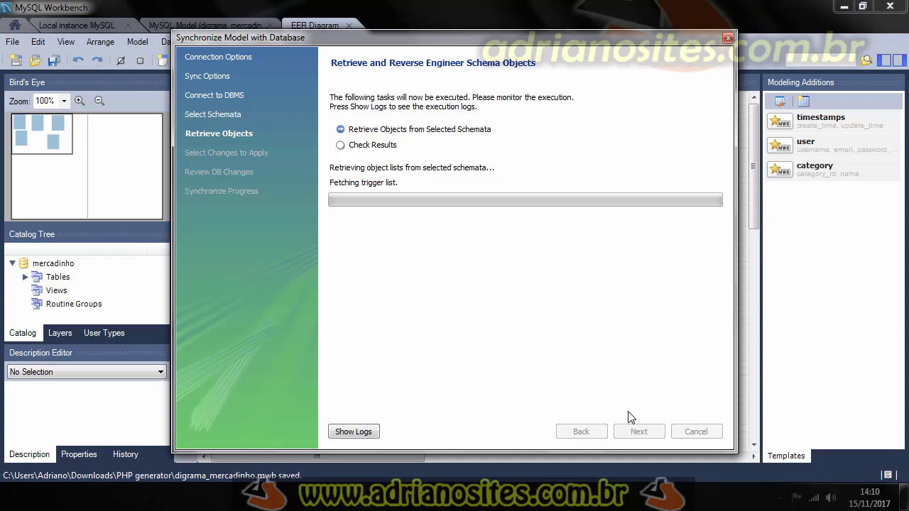
left_click(628, 434)
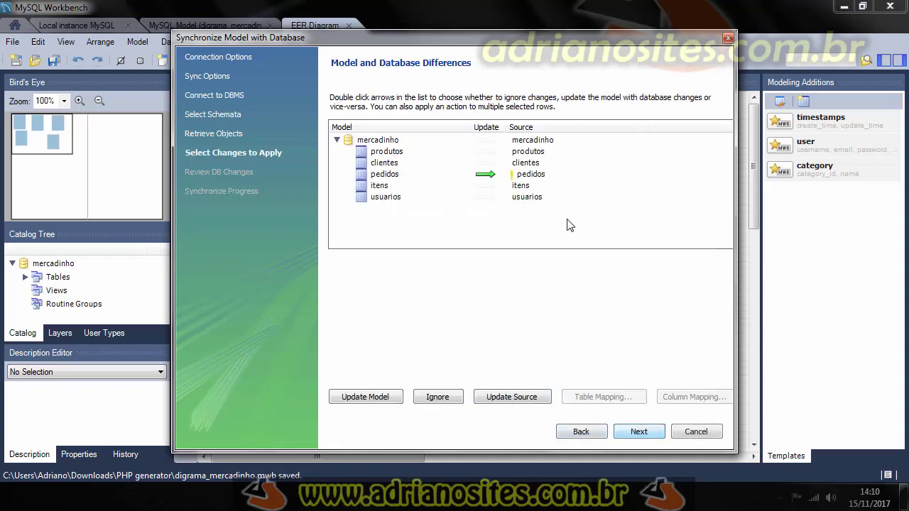
- Examine the ALTER TABLE script generated for pedidos, covering the usuario column, its index and the foreign key referencing usuarios
left_click(387, 179)
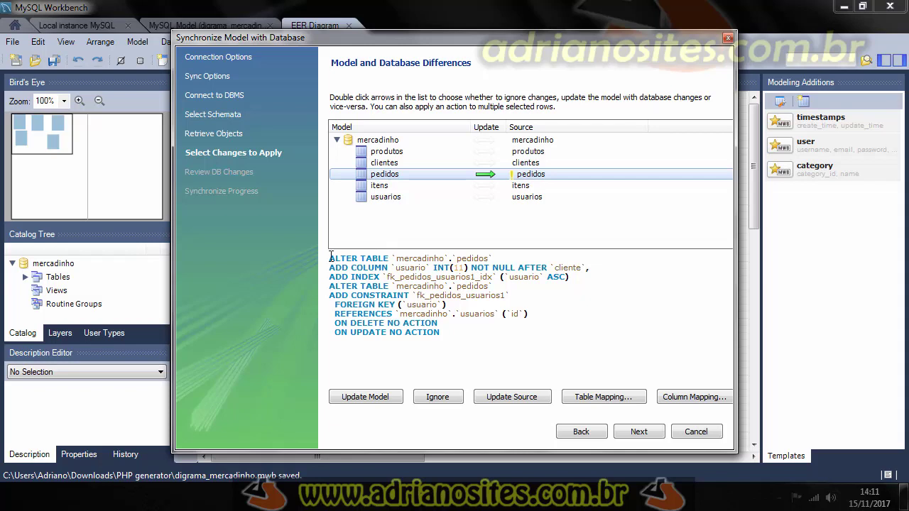
left_click_drag(331, 255, 467, 321)
left_click(494, 345)
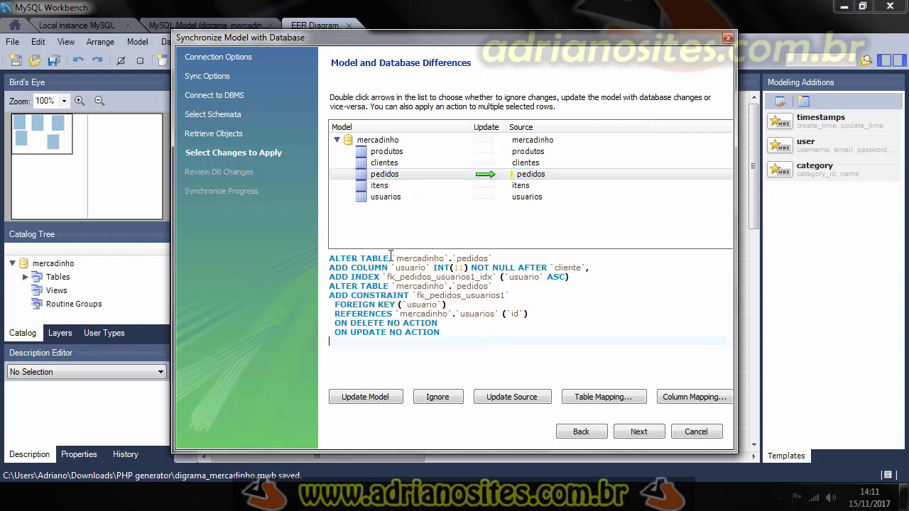
left_click_drag(390, 254, 328, 257)
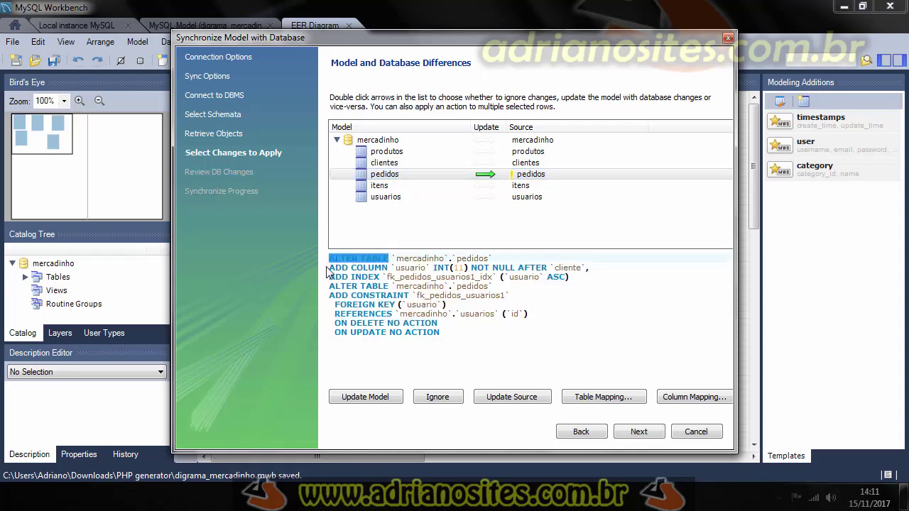
left_click(328, 272)
left_click_drag(395, 268, 484, 268)
left_click(436, 268)
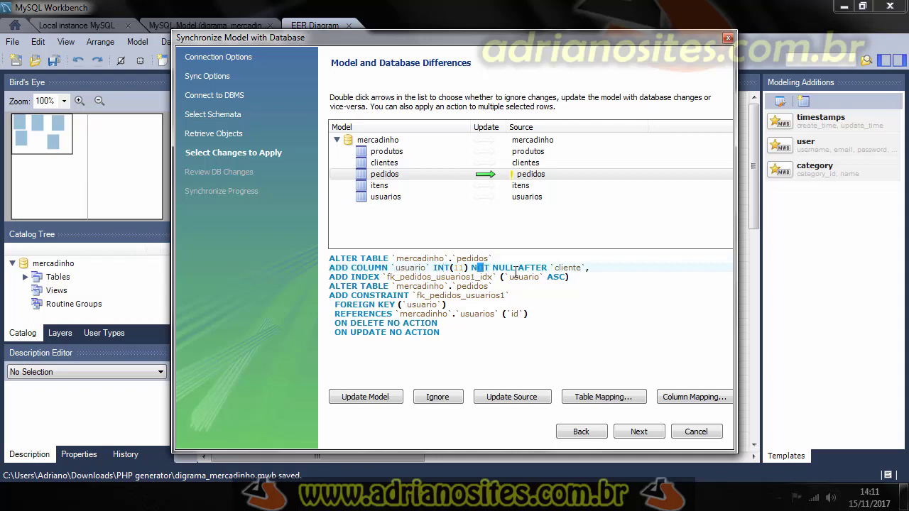
mouse_move(551, 269)
left_mouse_down()
mouse_move(520, 267)
mouse_move(569, 268)
left_mouse_up()
left_click_drag(337, 295, 394, 295)
left_click(394, 295)
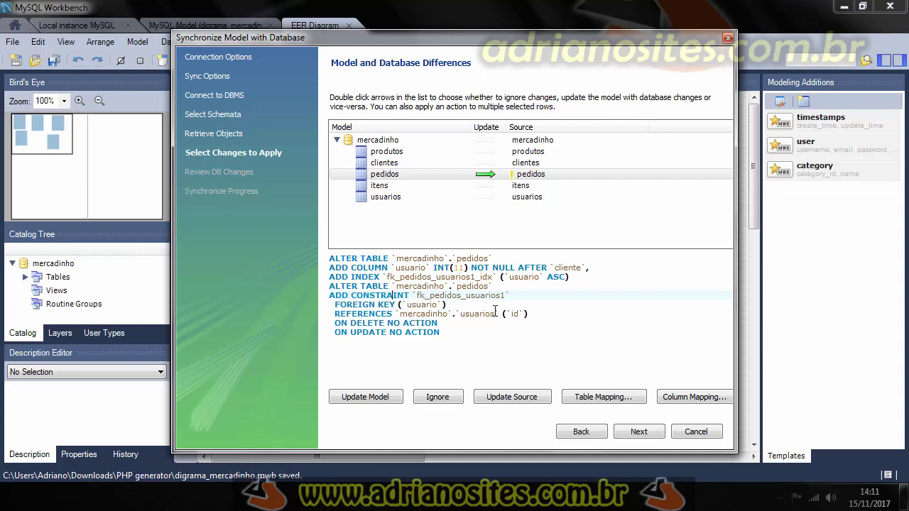
left_click_drag(507, 294, 338, 305)
left_click(385, 304)
left_click_drag(438, 304, 335, 315)
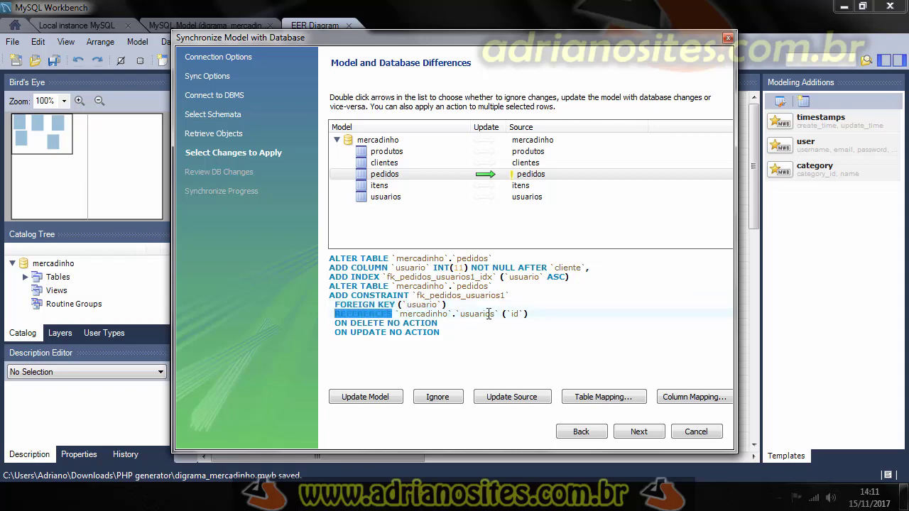
left_click_drag(493, 314, 466, 313)
left_click(519, 313)
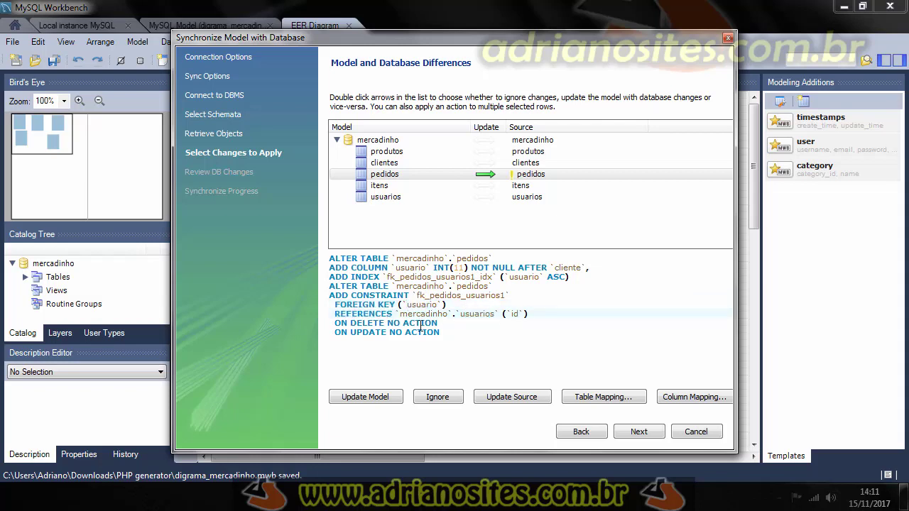
- Execute the synchronization script that applies the pedidos changes to the database, and close the wizard
left_click(639, 432)
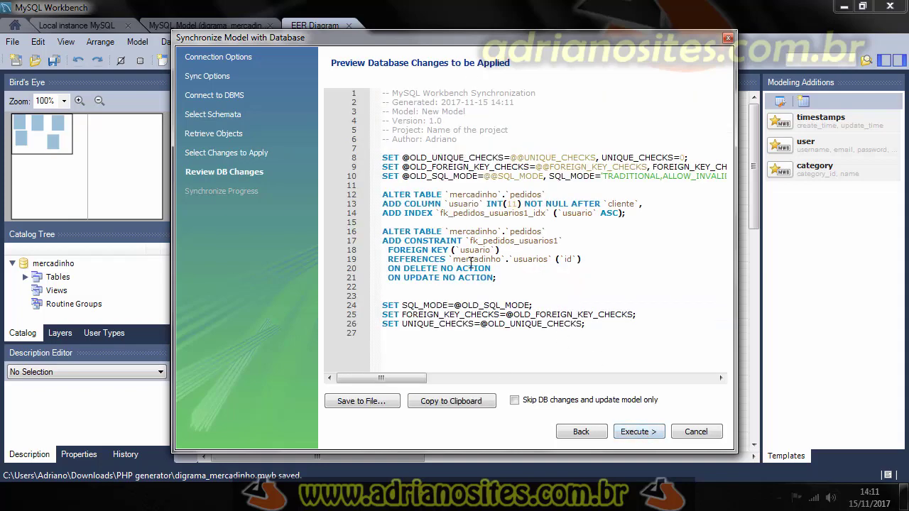
left_click(646, 434)
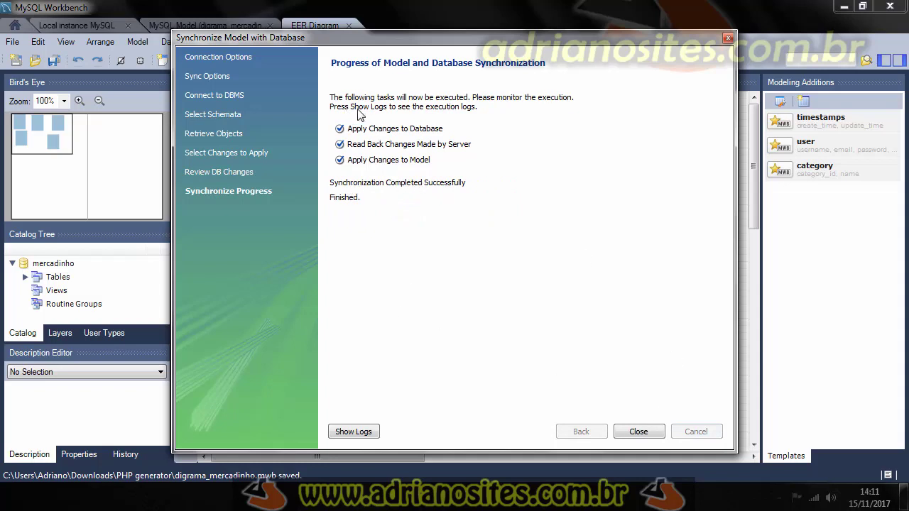
left_click(643, 432)
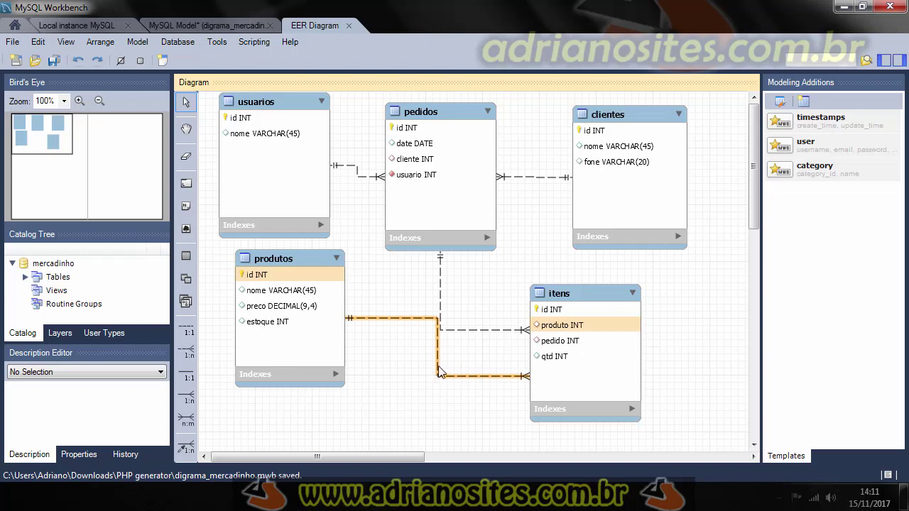
left_click(182, 42)
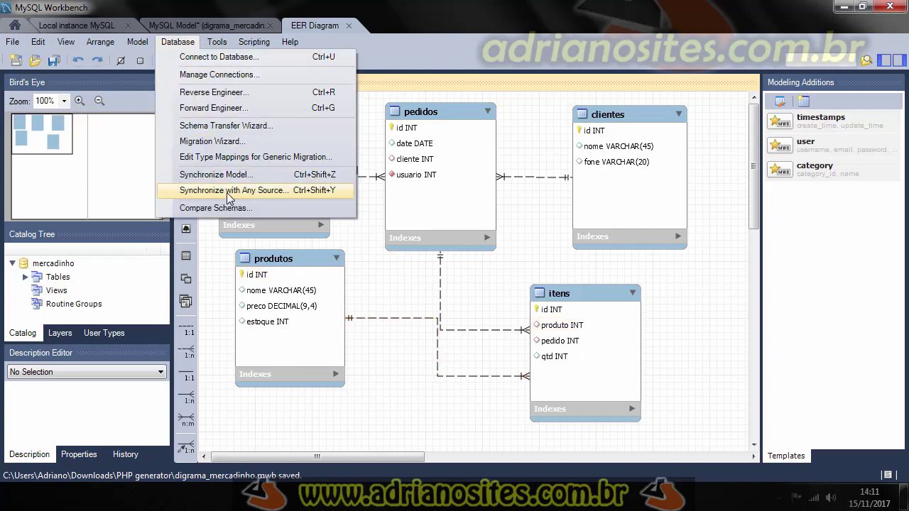
left_click(417, 285)
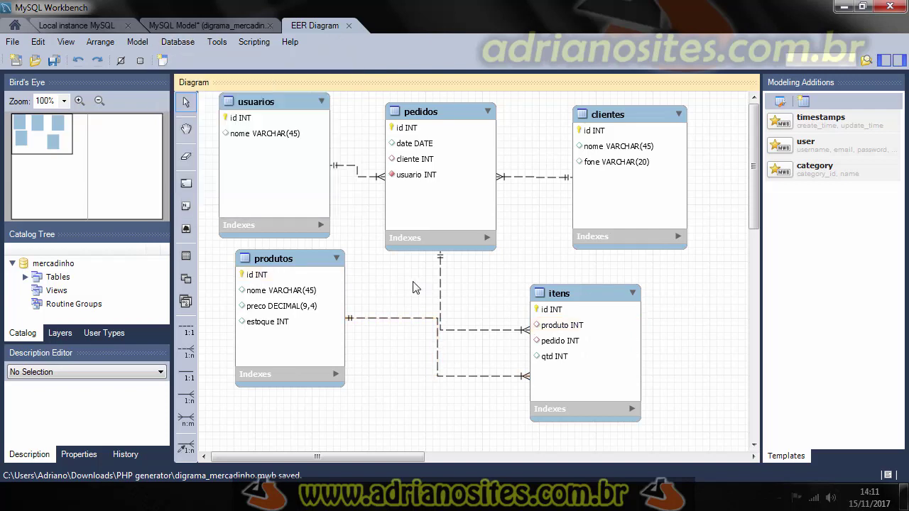